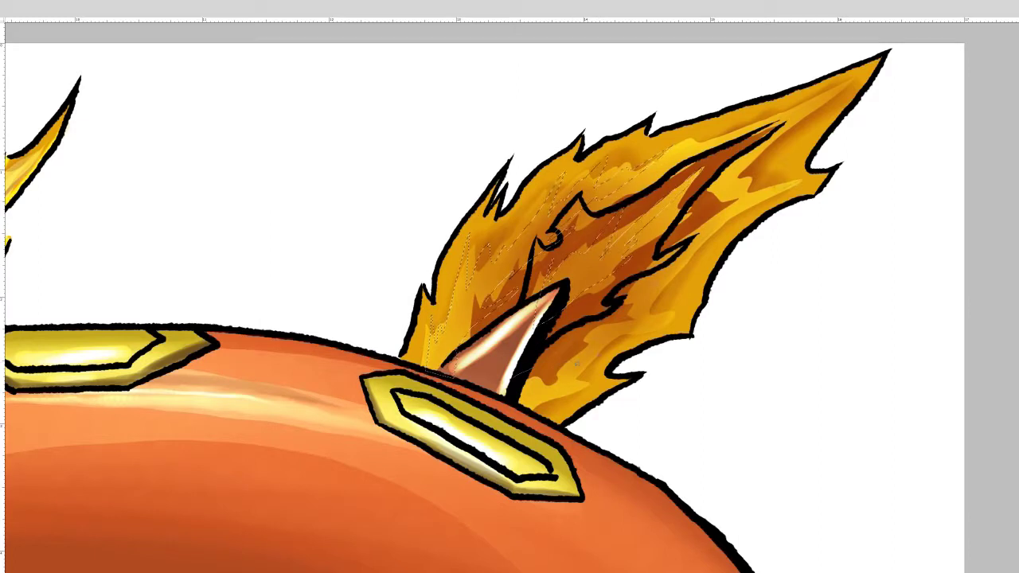
Build up layered yellow and pale-yellow highlight streaks in the tail flame, leaving the dark orange core showing between them
mouse_move(733, 137)
left_mouse_down()
mouse_move(637, 238)
mouse_move(605, 318)
mouse_move(642, 230)
left_mouse_up()
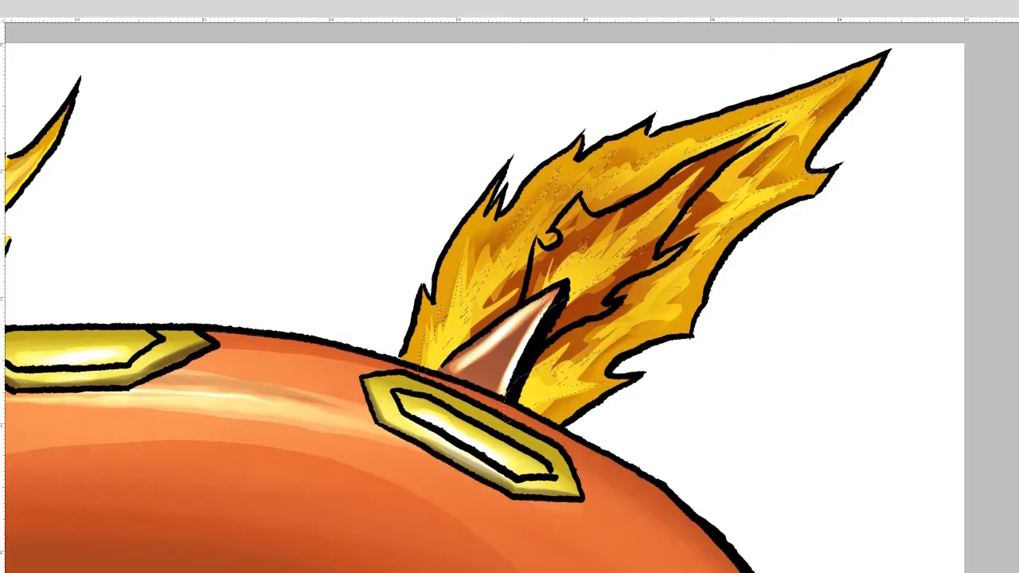
key("ctrl+z")
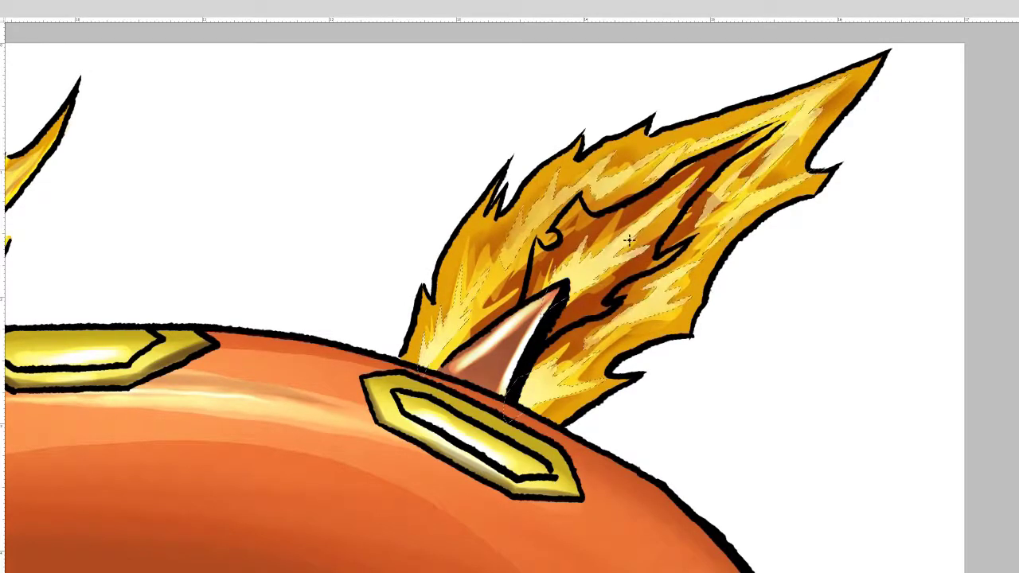
key("ctrl+shift+d")
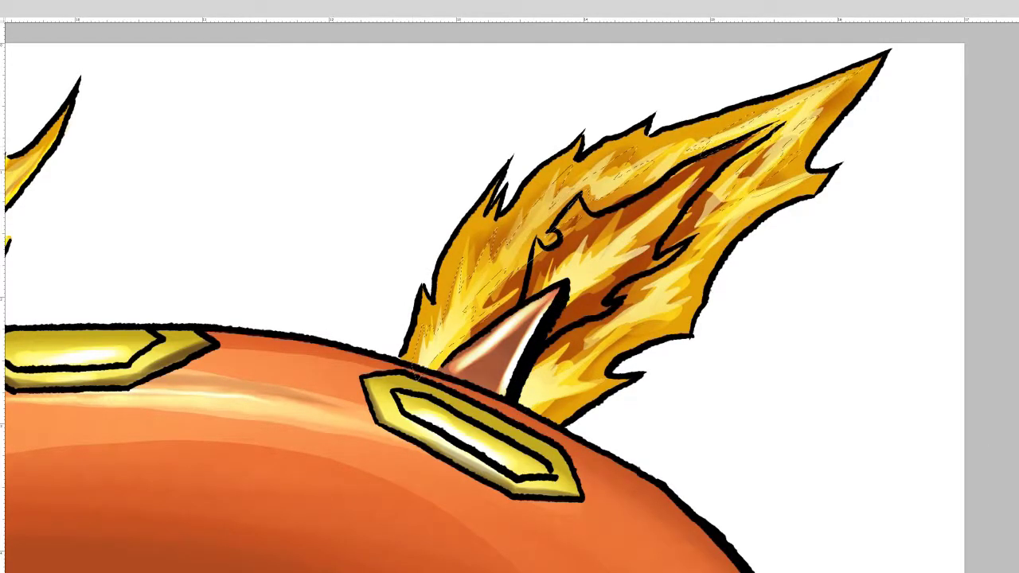
key("ctrl+z")
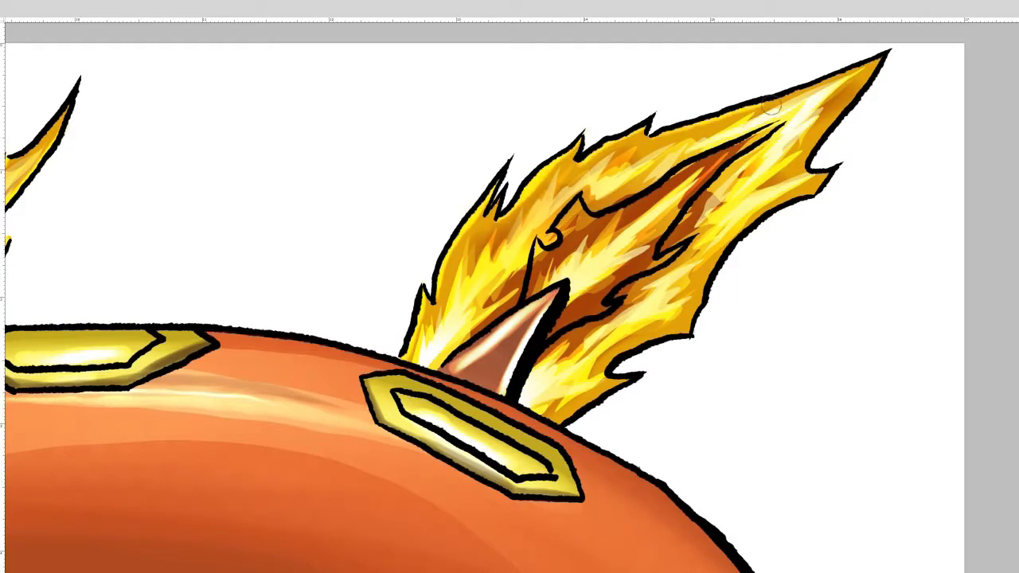
left_click_drag(724, 254, 684, 342)
left_click_drag(613, 362, 589, 414)
mouse_move(764, 135)
left_mouse_down()
mouse_move(593, 331)
mouse_move(561, 291)
mouse_move(558, 203)
mouse_move(776, 123)
left_mouse_up()
key("ctrl+0")
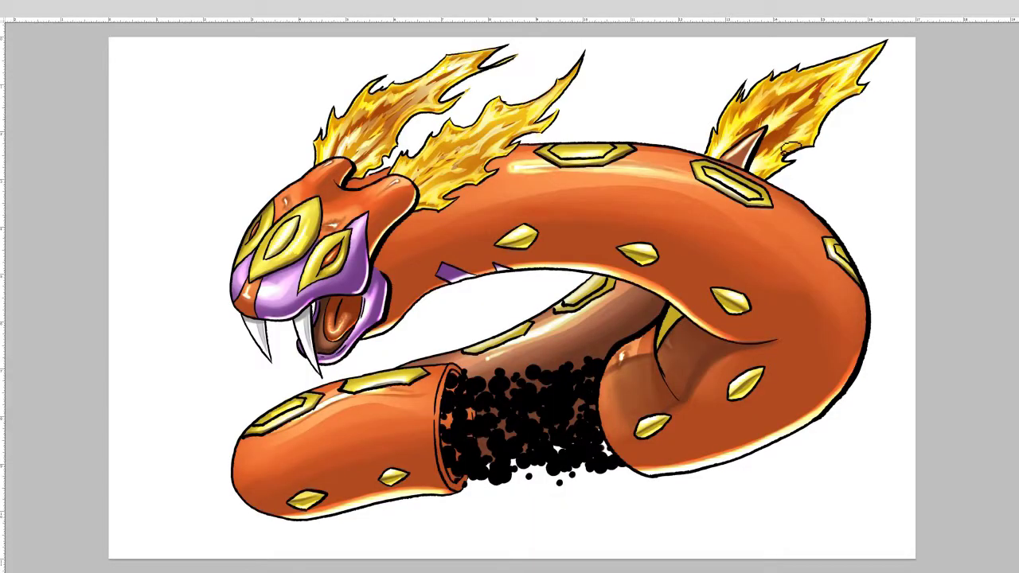
Add dark orange-brown shadow streaks along the middle of the front head flame using a streak-shaped selection
scroll(513, 139, "up", 3)
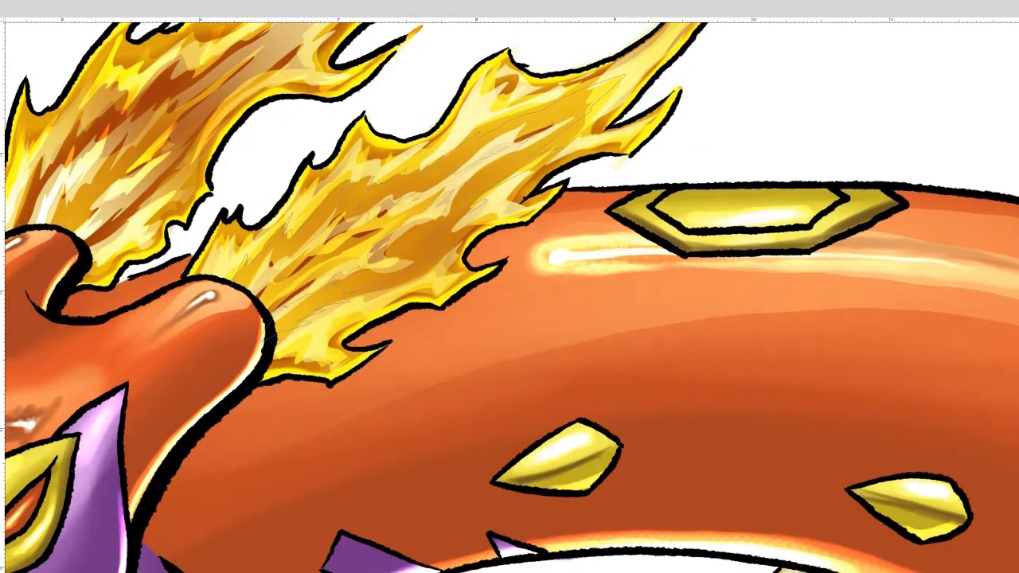
key("ctrl+Return")
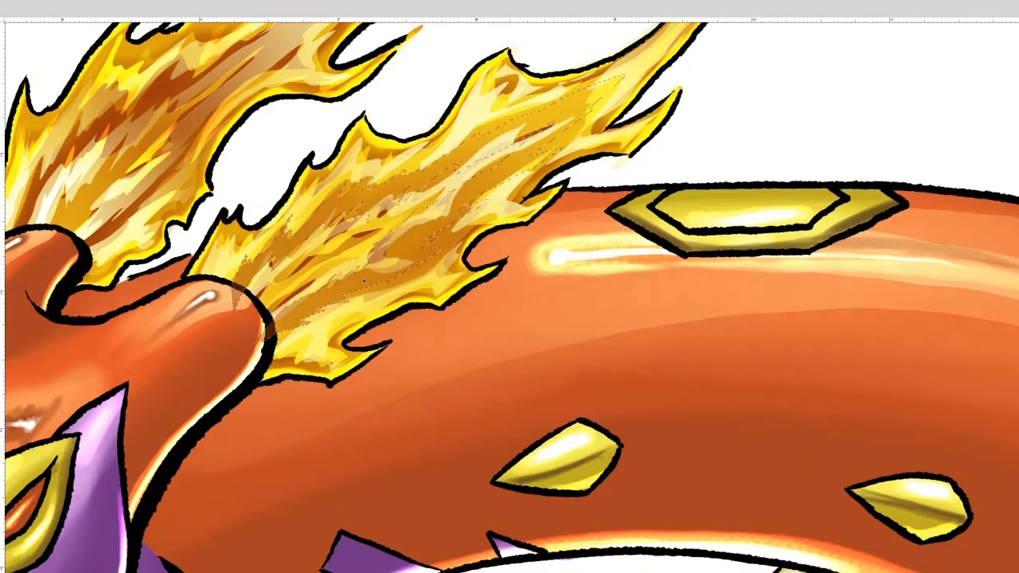
mouse_move(364, 281)
left_mouse_down()
mouse_move(589, 95)
mouse_move(560, 114)
left_mouse_up()
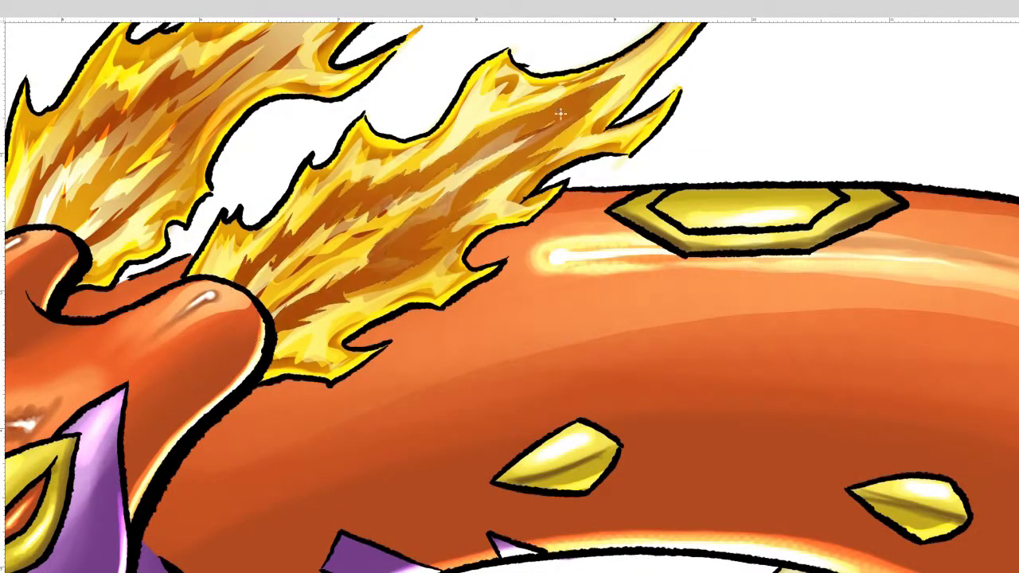
key("ctrl+0")
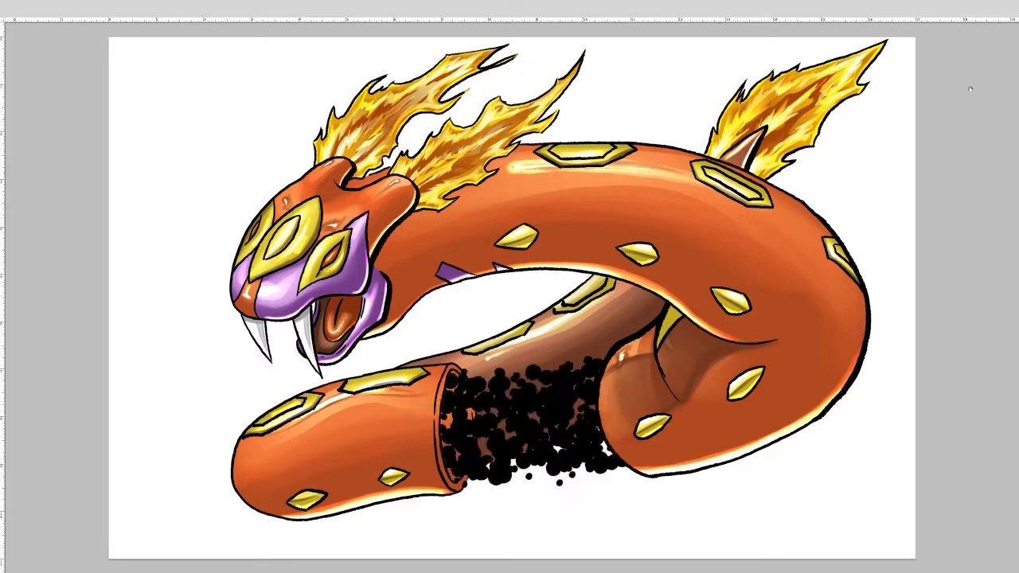
Select the black line art, isolate the outlines of the head and tail flames, and recolor them dark gold
left_click(785, 140)
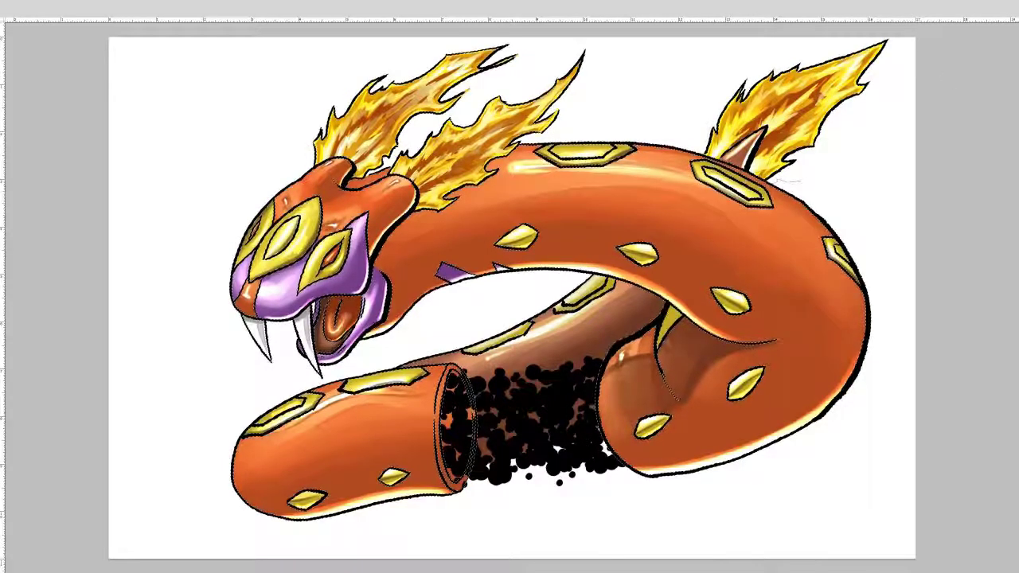
scroll(784, 139, "up", 3)
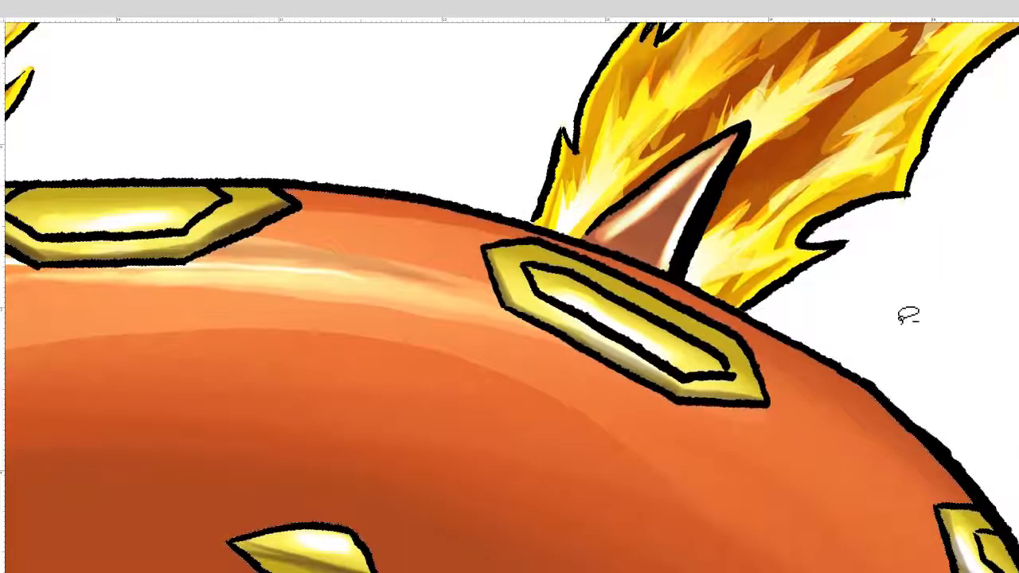
scroll(780, 275, "up", 2)
left_click_drag(471, 227, 682, 144)
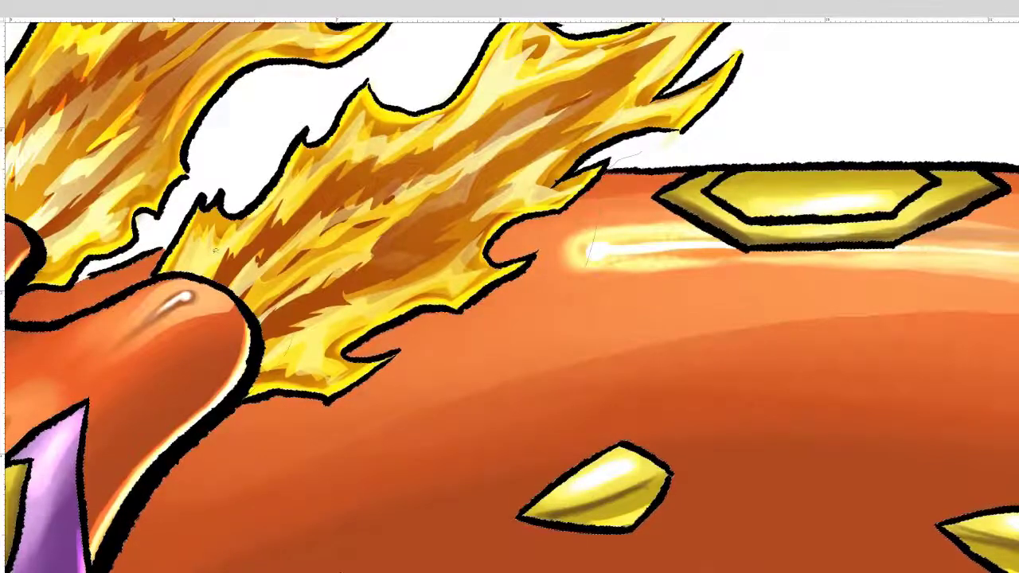
scroll(509, 295, "down", 2)
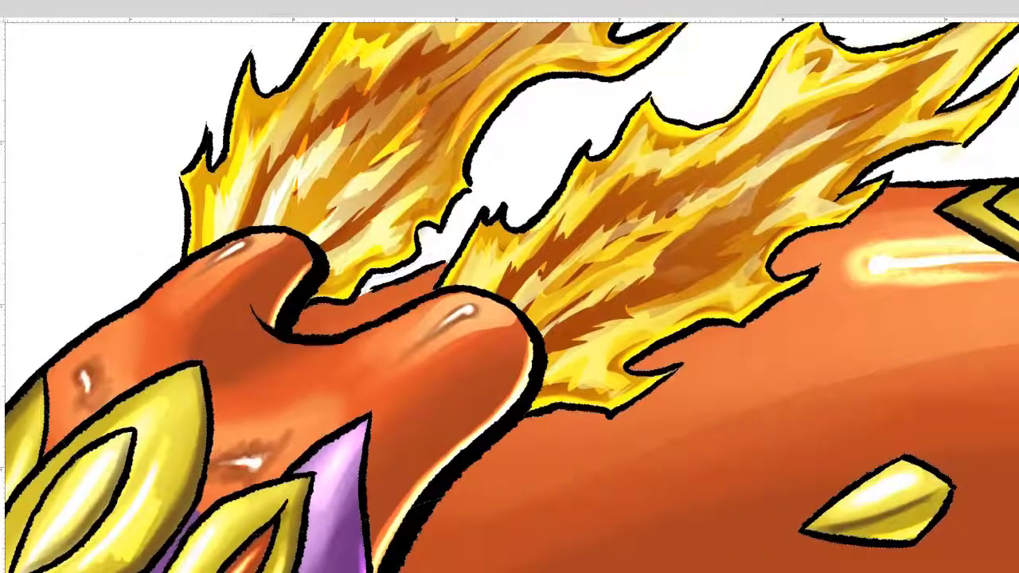
scroll(509, 294, "up", 2)
scroll(510, 295, "down", 3)
scroll(510, 294, "up", 1)
scroll(661, 428, "up", 3)
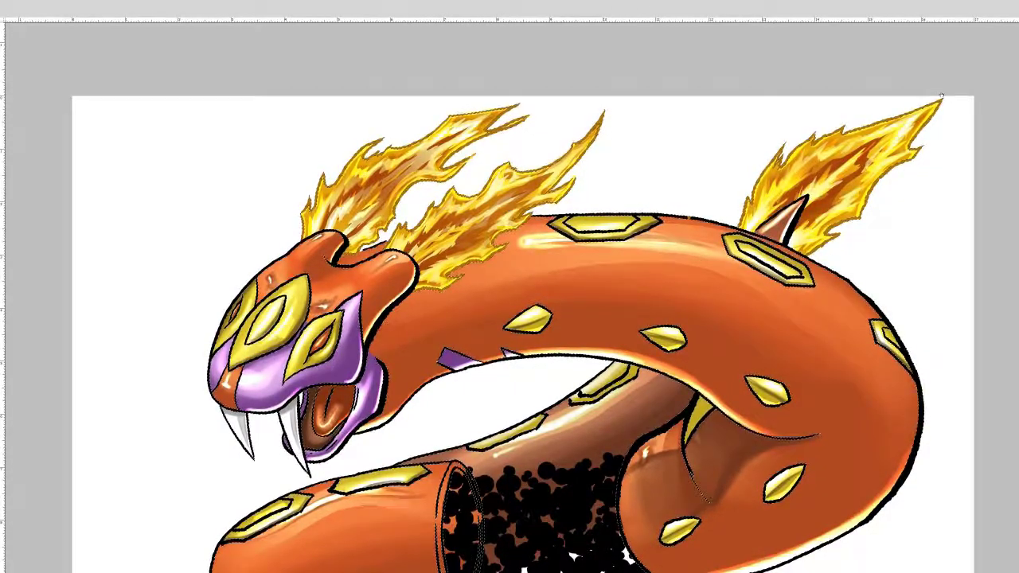
Lasso the line-art selection around the head and the outer coil to separate the body outline from the gold markings
scroll(353, 328, "up", 3)
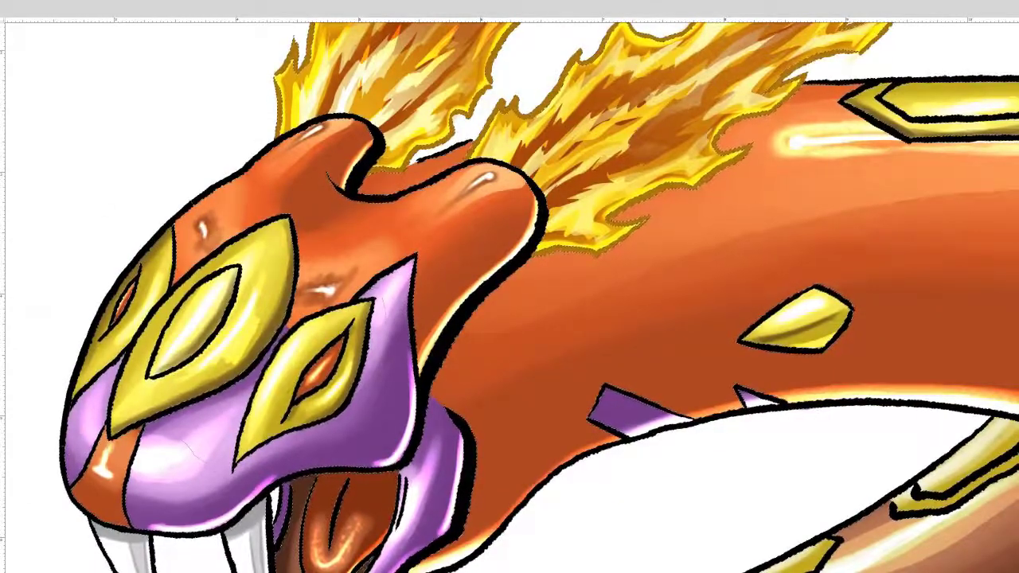
left_click_drag(98, 434, 212, 302)
scroll(493, 171, "up", 2)
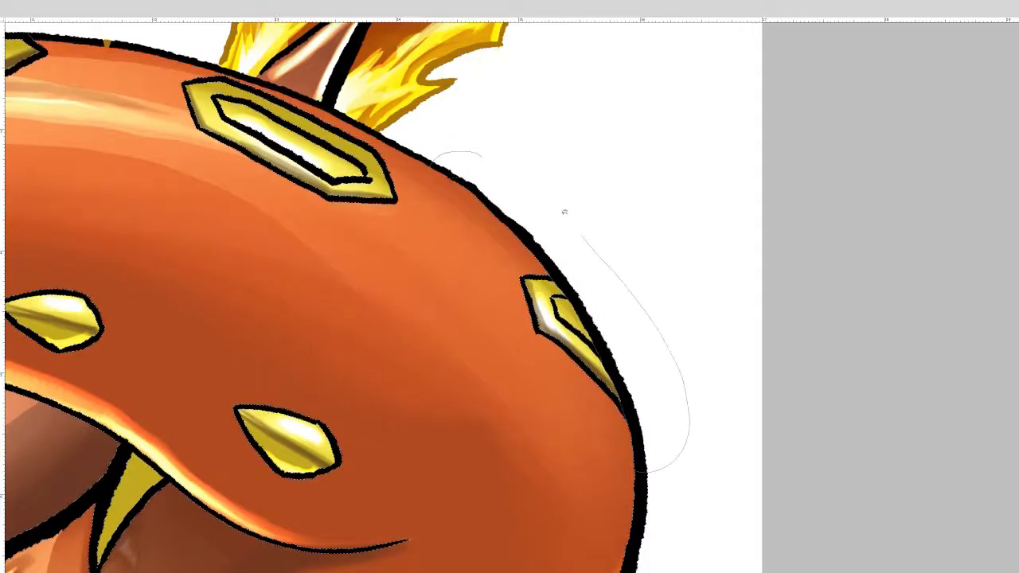
left_click_drag(673, 438, 776, 239)
scroll(655, 367, "down", 4)
scroll(655, 367, "left", 4)
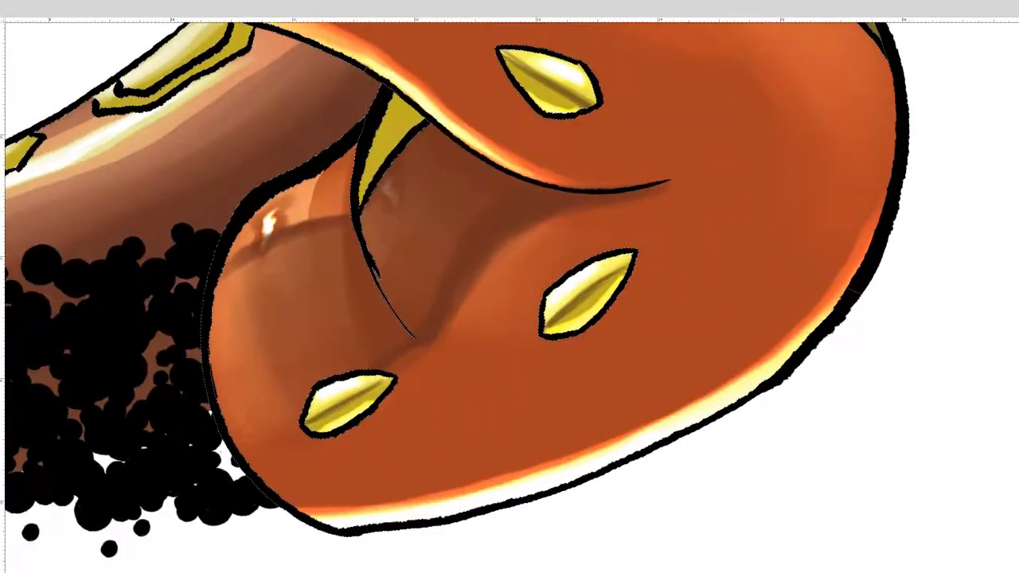
scroll(341, 103, "right", 5)
scroll(700, 352, "down", 3)
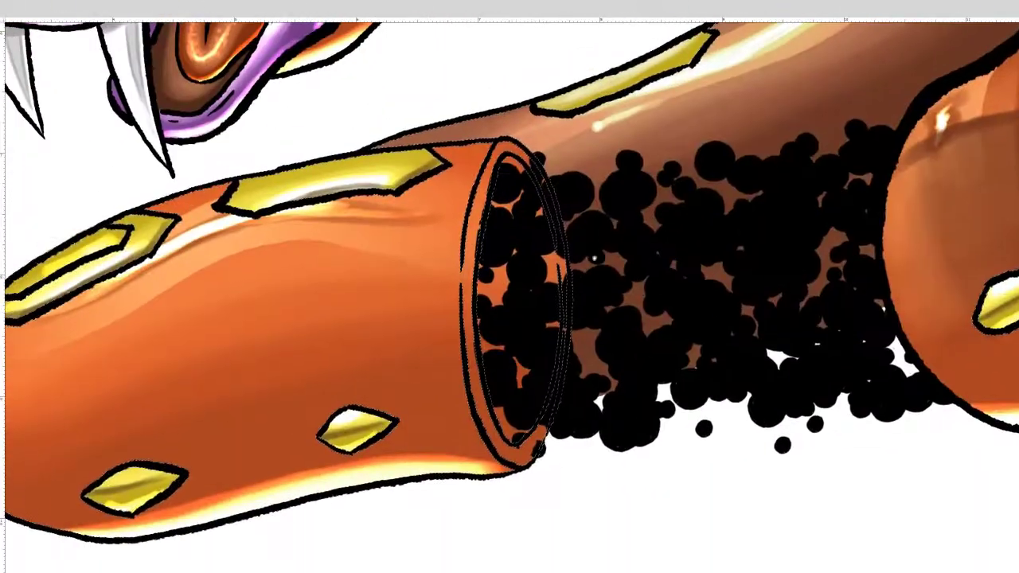
Finish isolating the outlines of the gold face markings and body scales, and recolor them dark gold
scroll(509, 319, "left", 4)
scroll(169, 471, "down", 3)
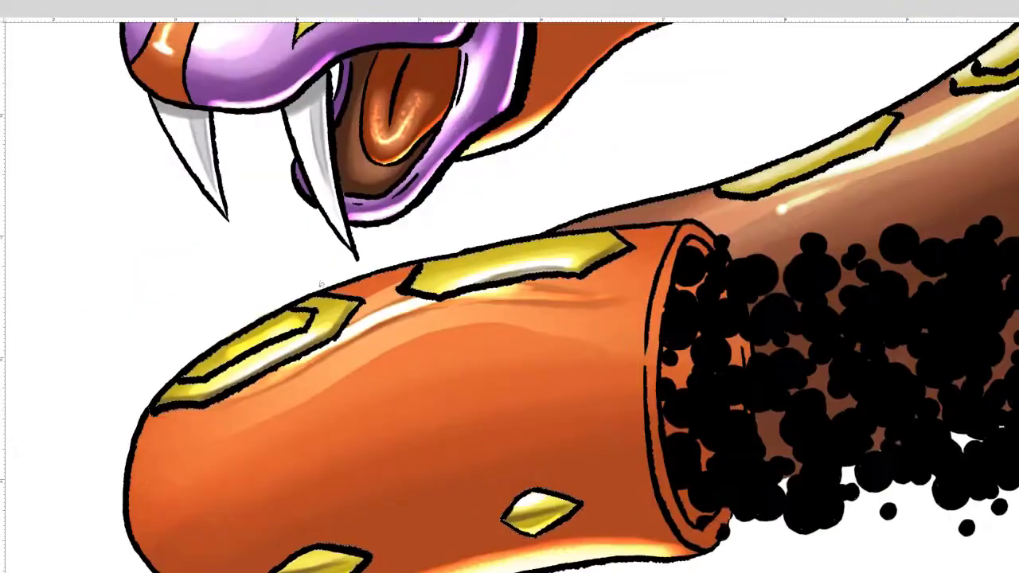
scroll(421, 236, "up", 3)
scroll(924, 553, "up", 5)
scroll(923, 553, "right", 5)
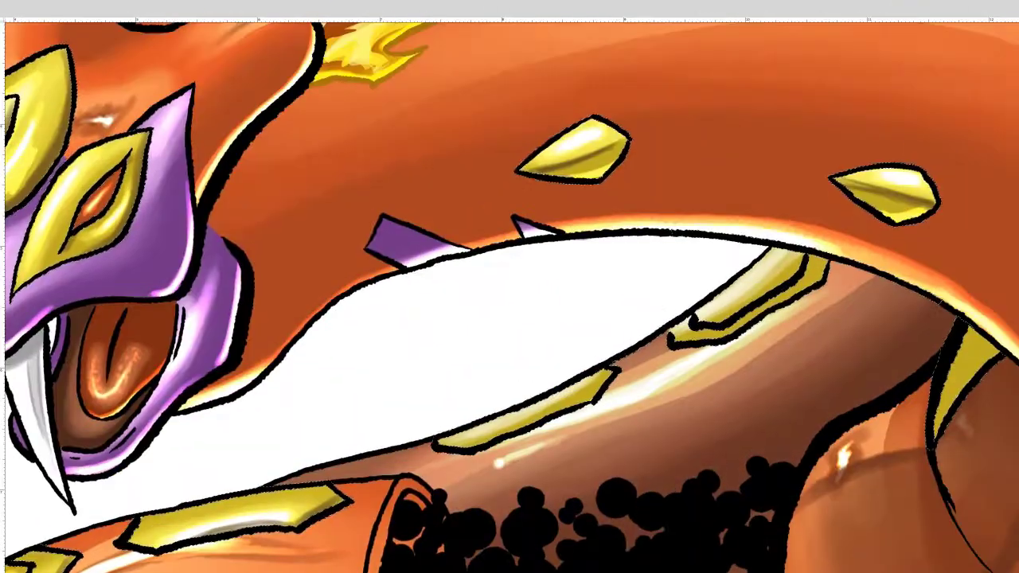
scroll(868, 420, "down", 5)
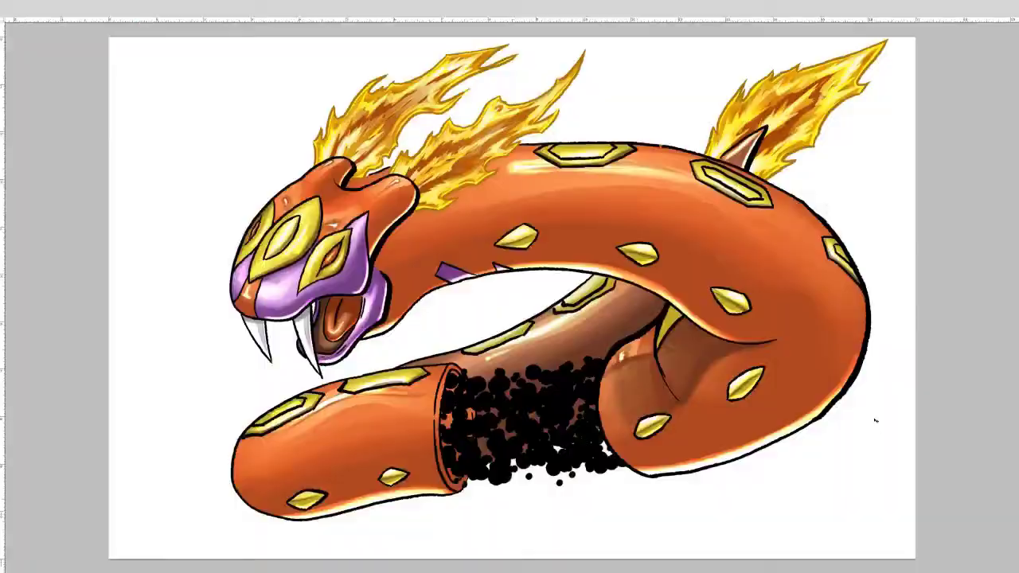
scroll(430, 239, "up", 5)
scroll(174, 239, "down", 5)
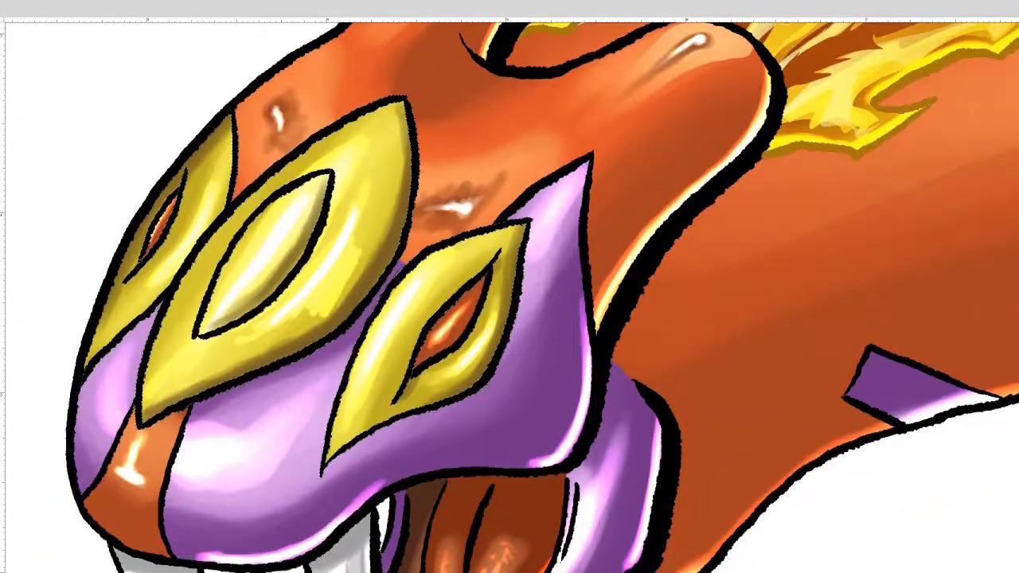
key("ctrl+d")
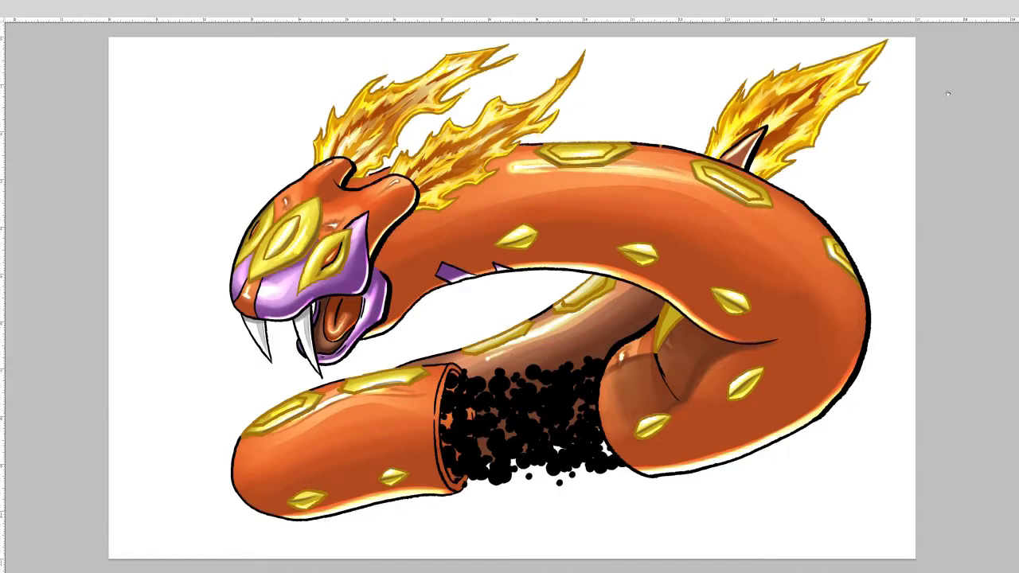
Isolate the orange body's outline, leaving out the flames, gold markings, fangs and purple mouth, and recolor it dark brown
scroll(953, 101, "up", 3)
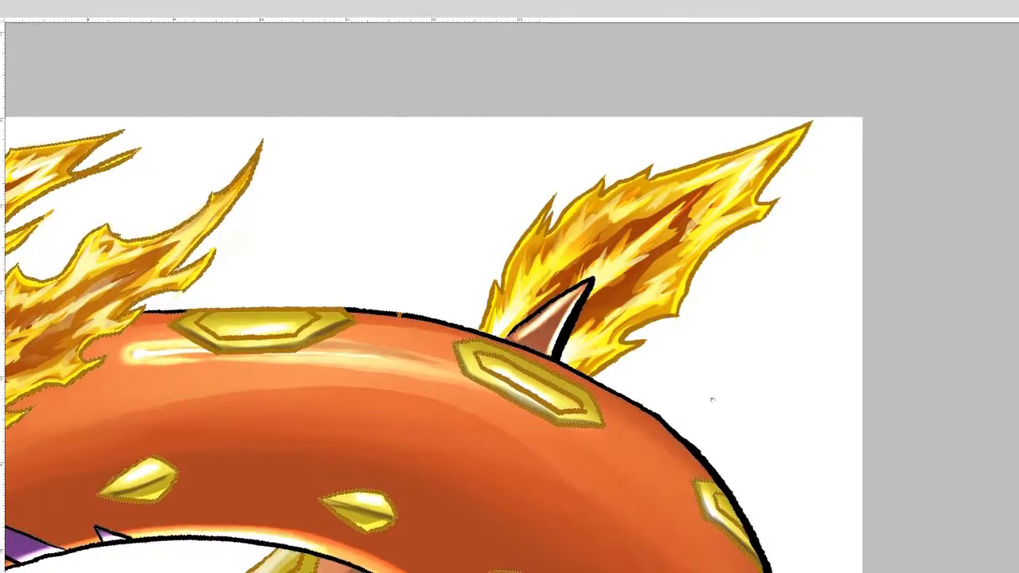
scroll(386, 348, "down", 3)
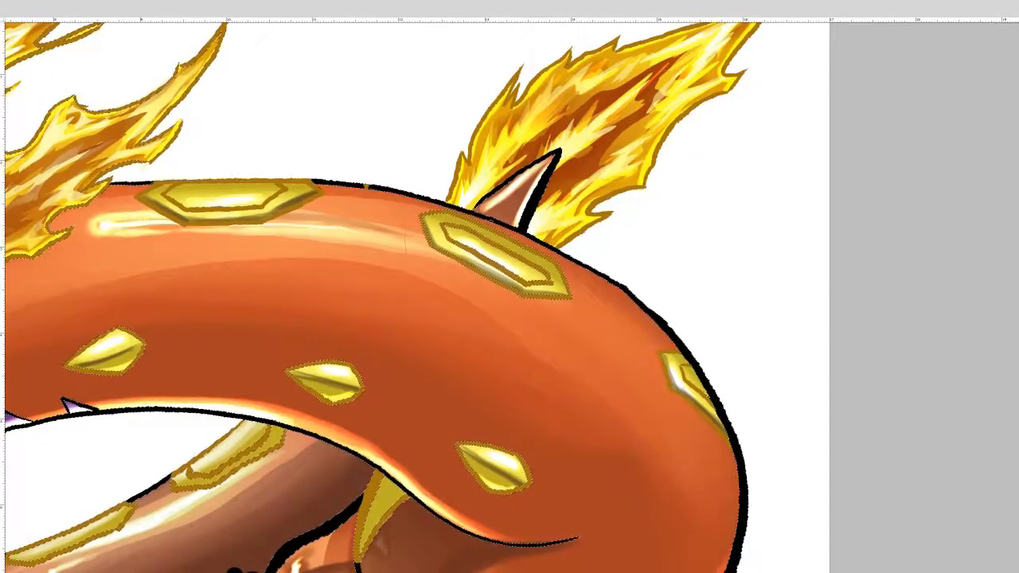
scroll(788, 407, "down", 5)
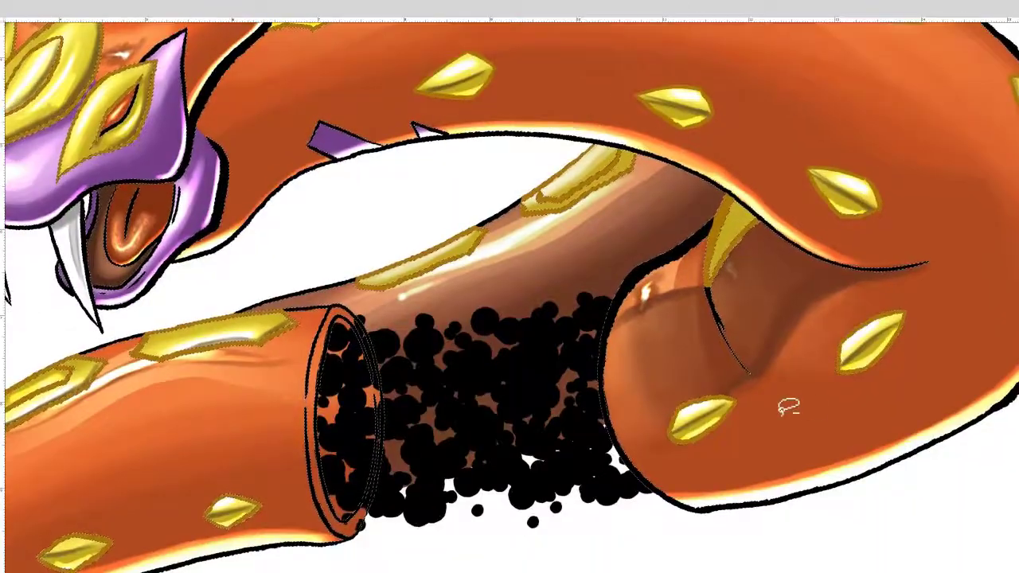
left_click_drag(708, 228, 995, 148)
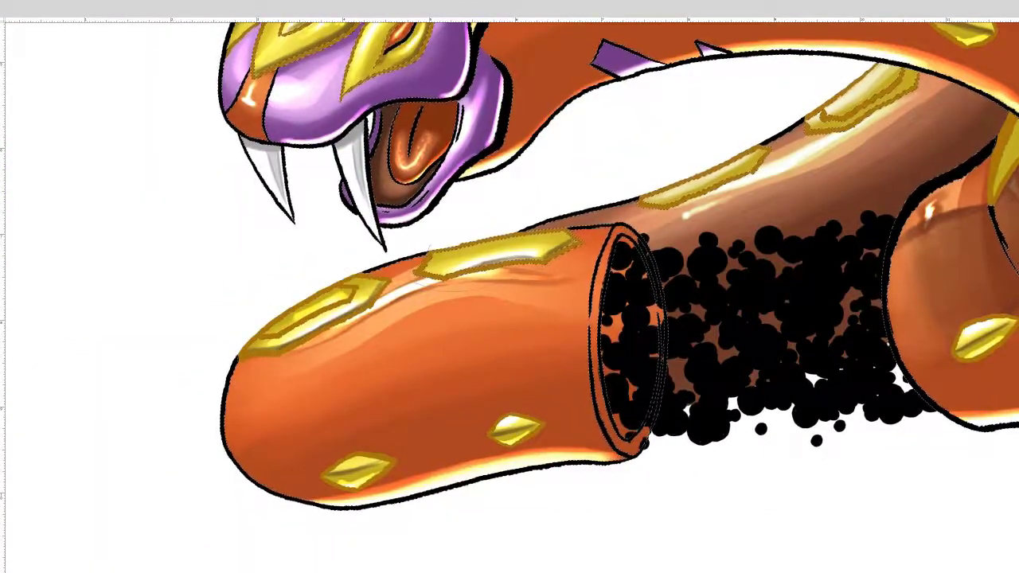
left_click_drag(471, 242, 356, 376)
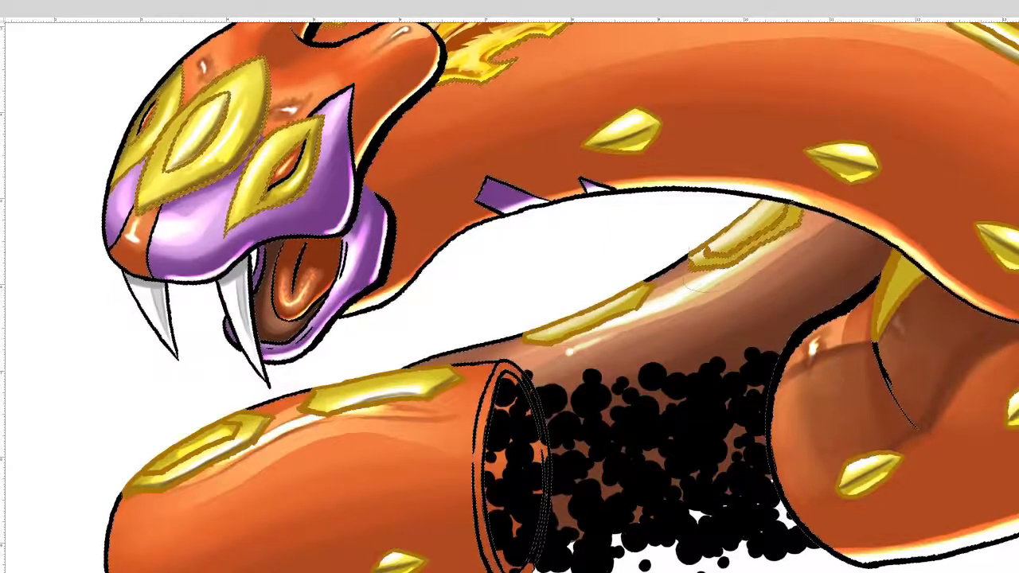
left_click_drag(619, 177, 683, 441)
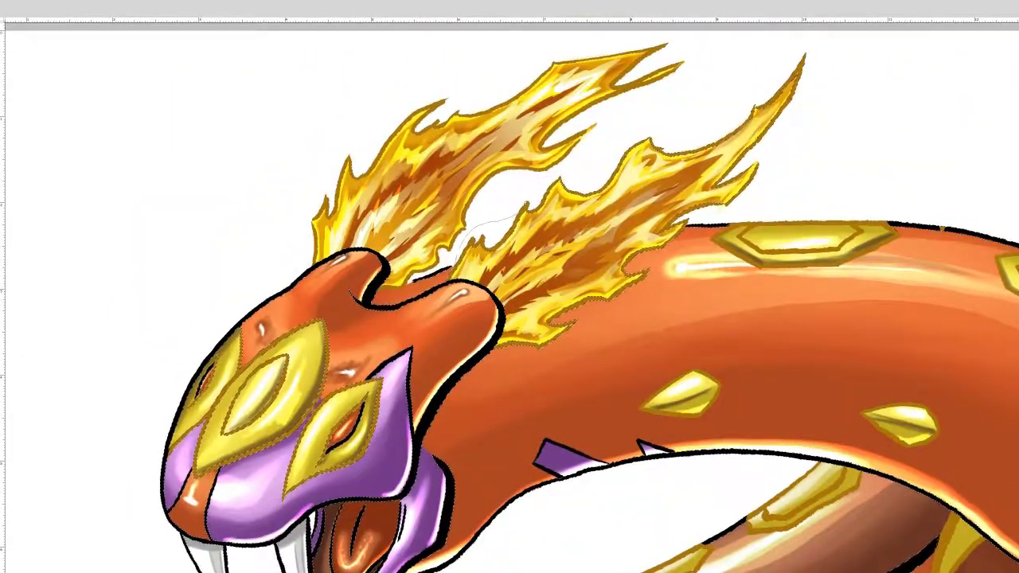
left_click_drag(446, 386, 573, 331)
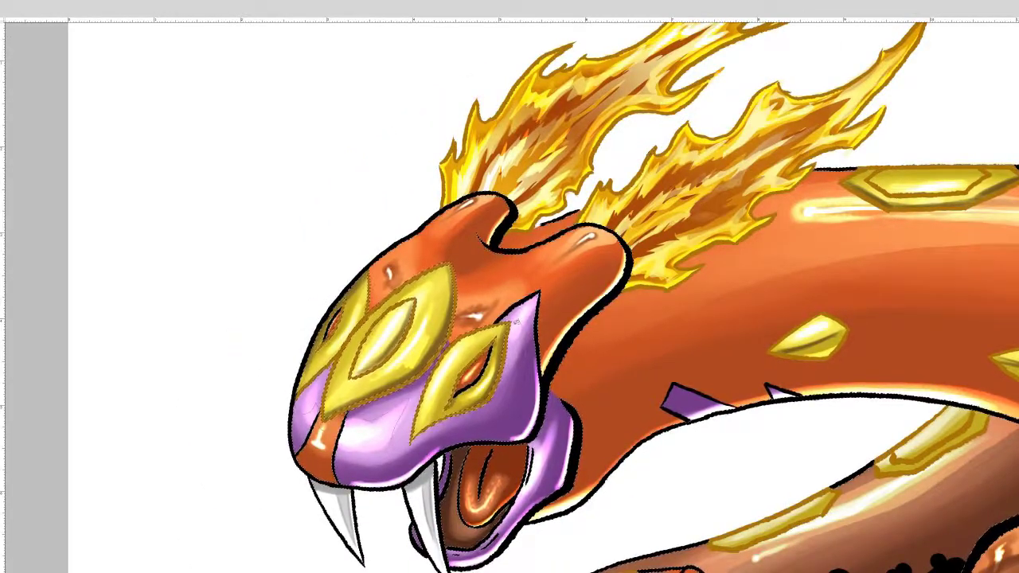
left_click_drag(555, 374, 565, 269)
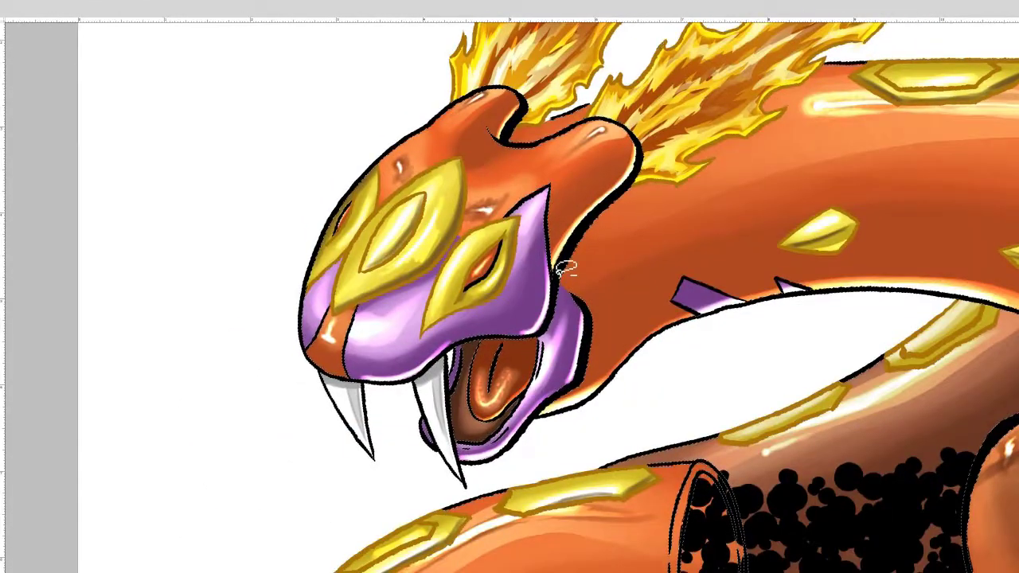
mouse_move(309, 371)
left_mouse_down()
mouse_move(322, 433)
mouse_move(382, 482)
mouse_move(471, 490)
left_mouse_up()
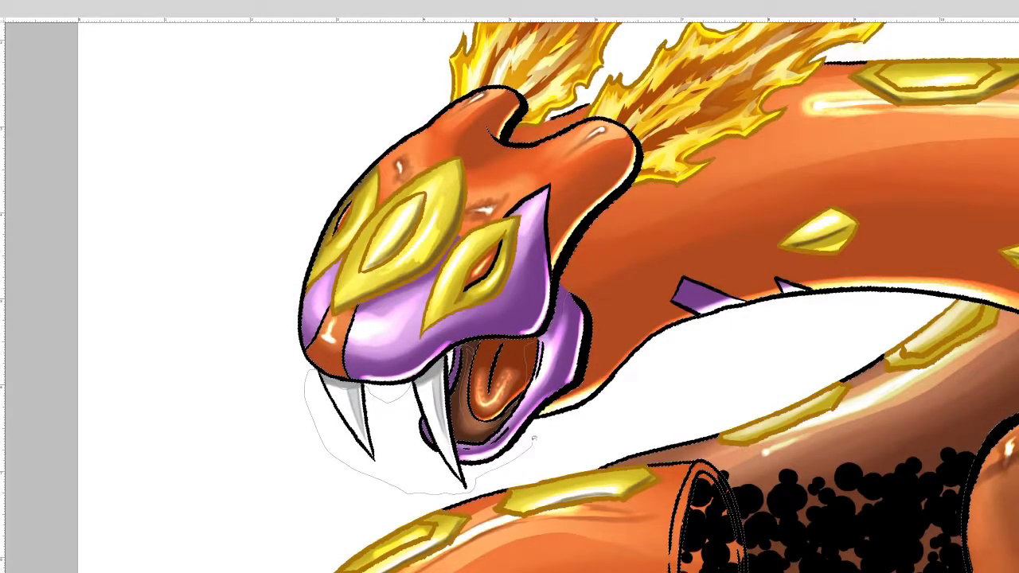
key("ctrl+0")
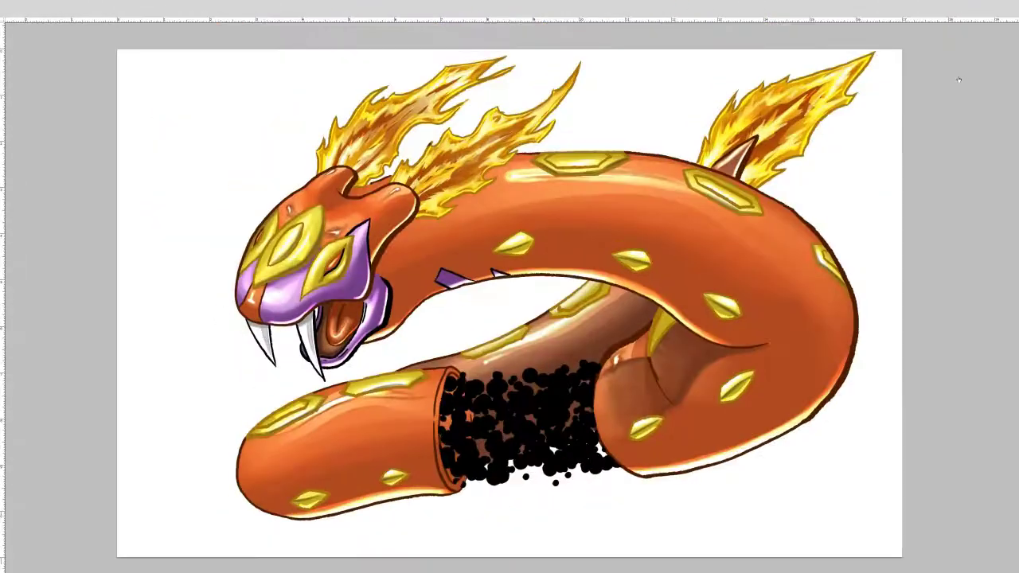
Touch up the dark brown outline of the large coil where it meets the black particles
key("ctrl+plus")
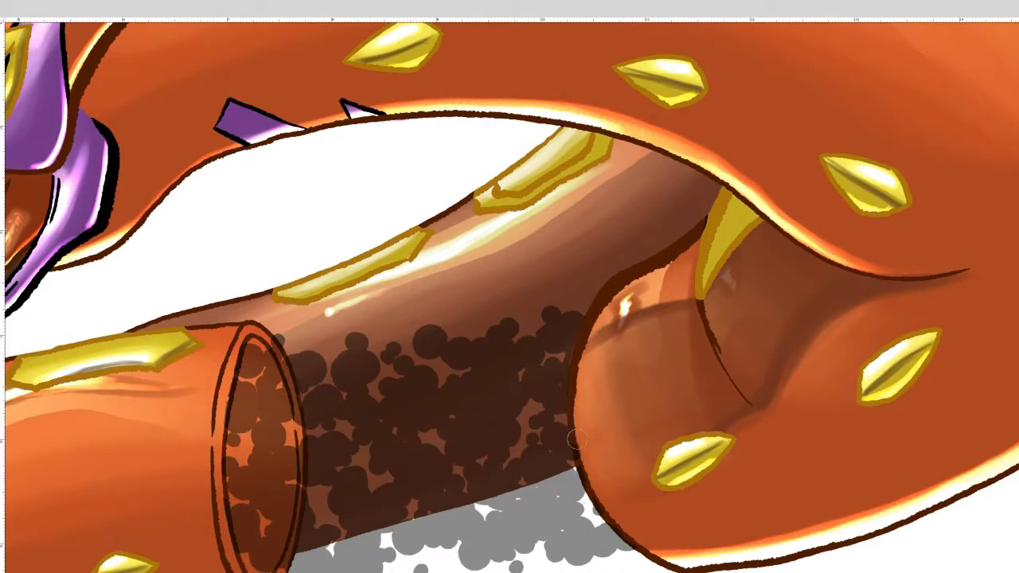
left_click_drag(575, 441, 543, 316)
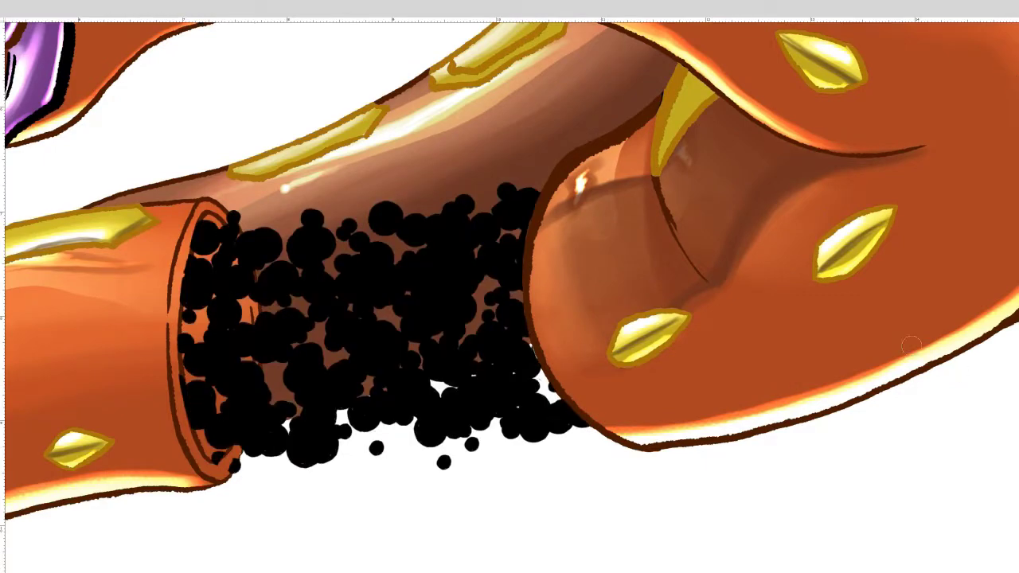
key("ctrl+0")
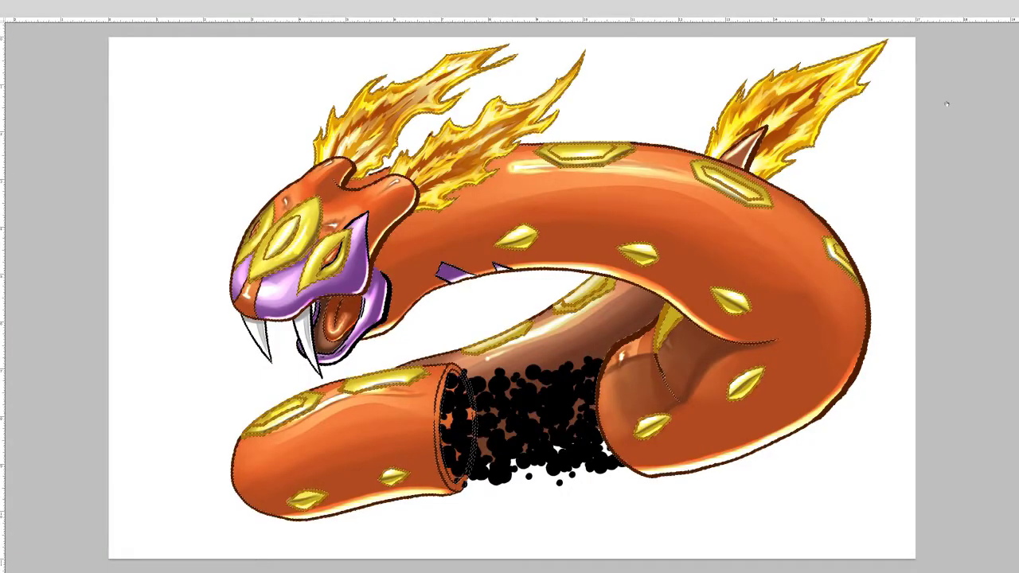
Isolate the black outlines of the purple face and jaw parts and recolor them dark purple
scroll(307, 262, "up", 5)
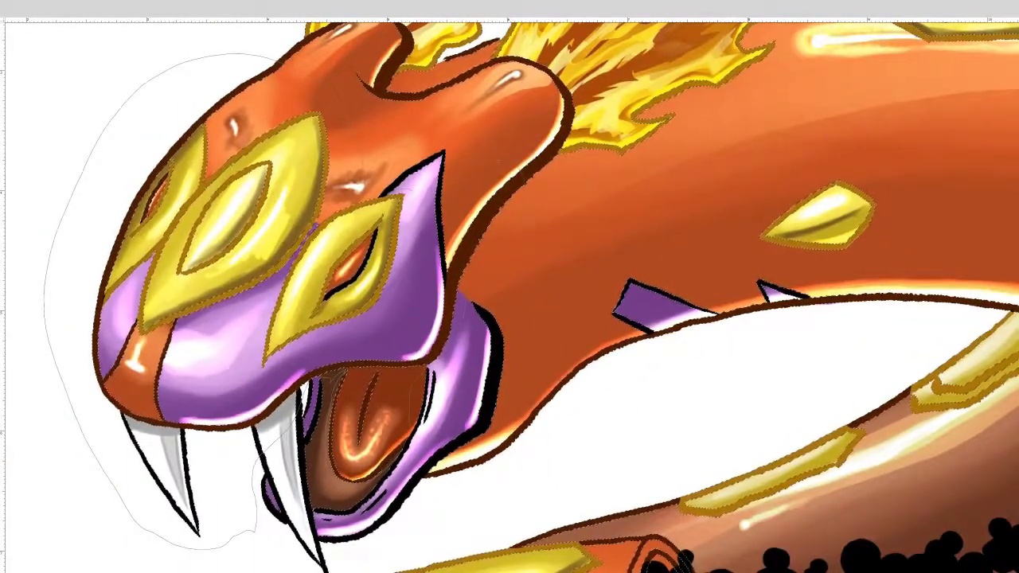
scroll(402, 482, "down", 2)
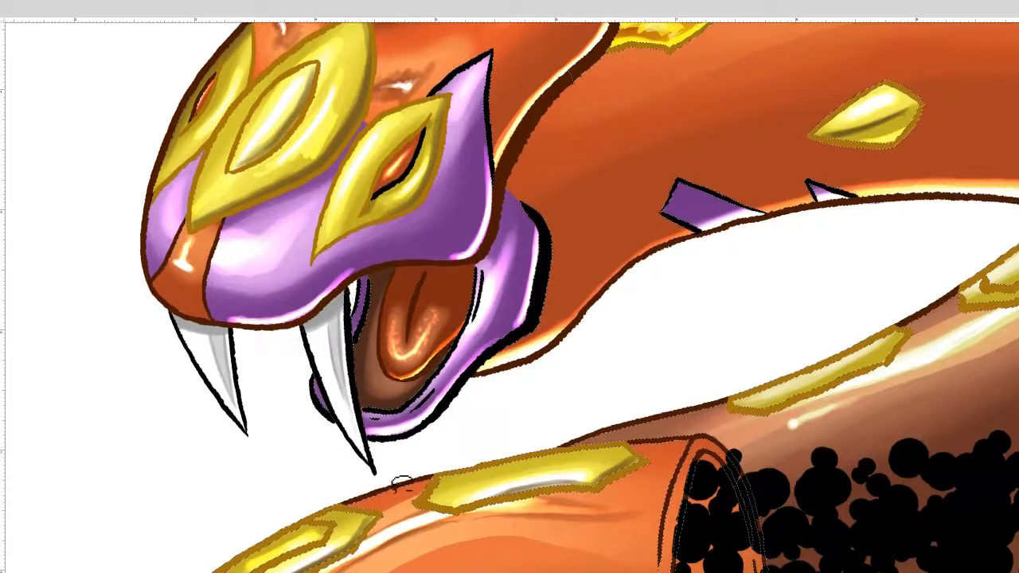
scroll(402, 481, "up", 2)
scroll(719, 305, "down", 3)
scroll(637, 343, "up", 3)
scroll(530, 382, "up", 3)
scroll(613, 114, "down", 5)
key("ctrl+d")
key("l")
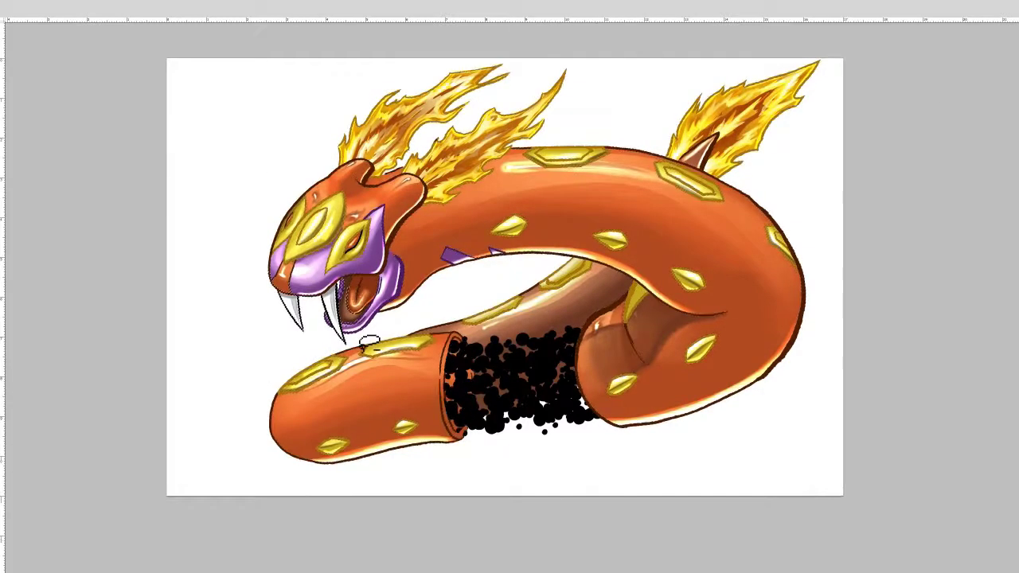
Recolor the black outlines of the two fangs dark gray
scroll(350, 291, "up", 5)
scroll(378, 289, "down", 1)
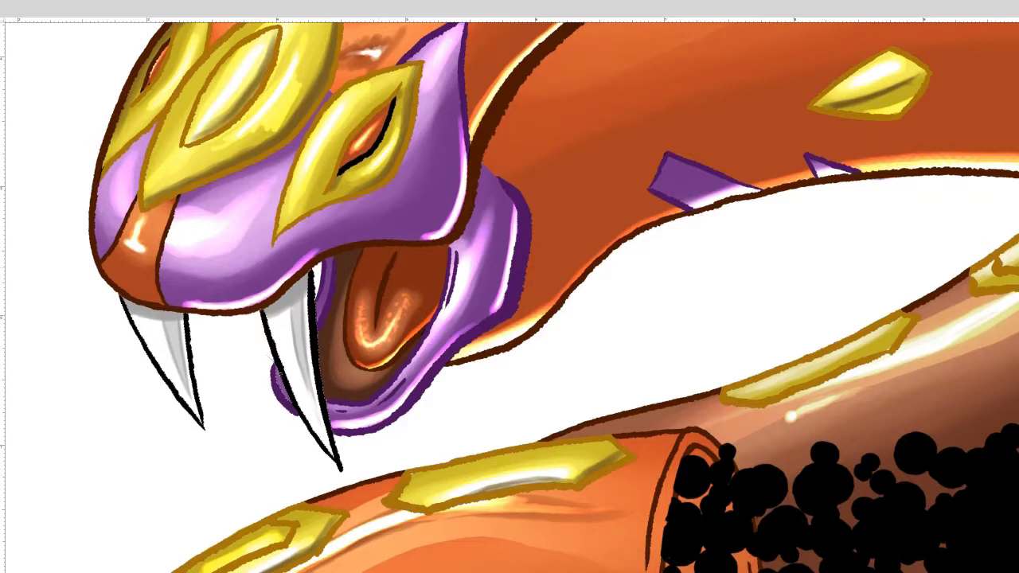
key("ctrl+z")
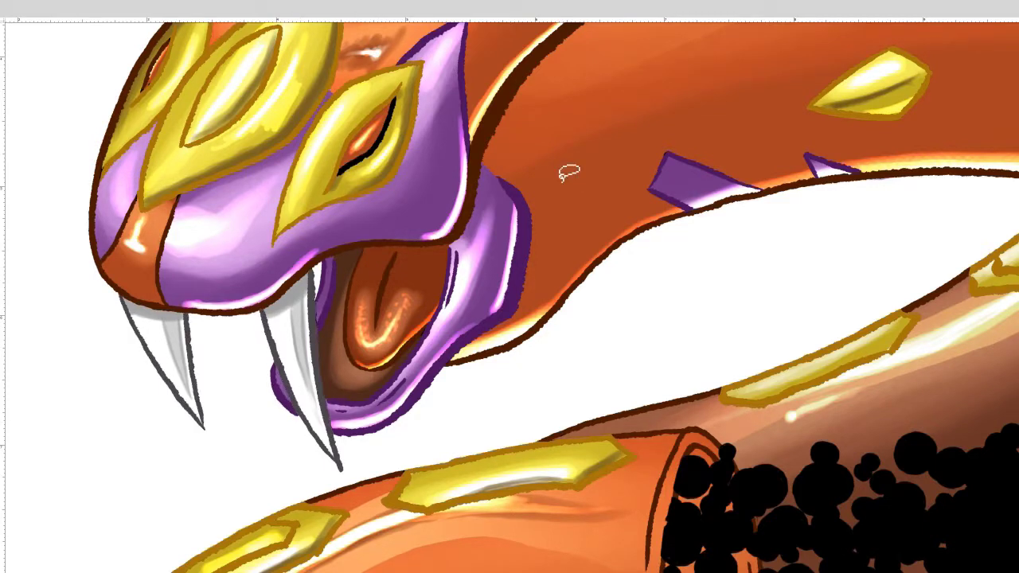
Isolate the remaining black outline of the eye and recolor it dark brown
key("ctrl+0")
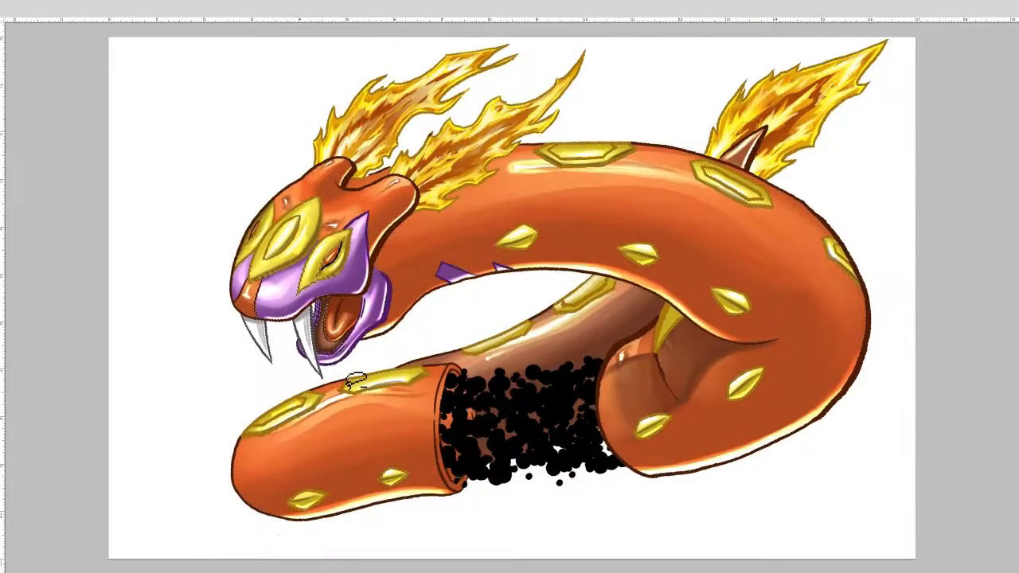
scroll(342, 251, "up", 5)
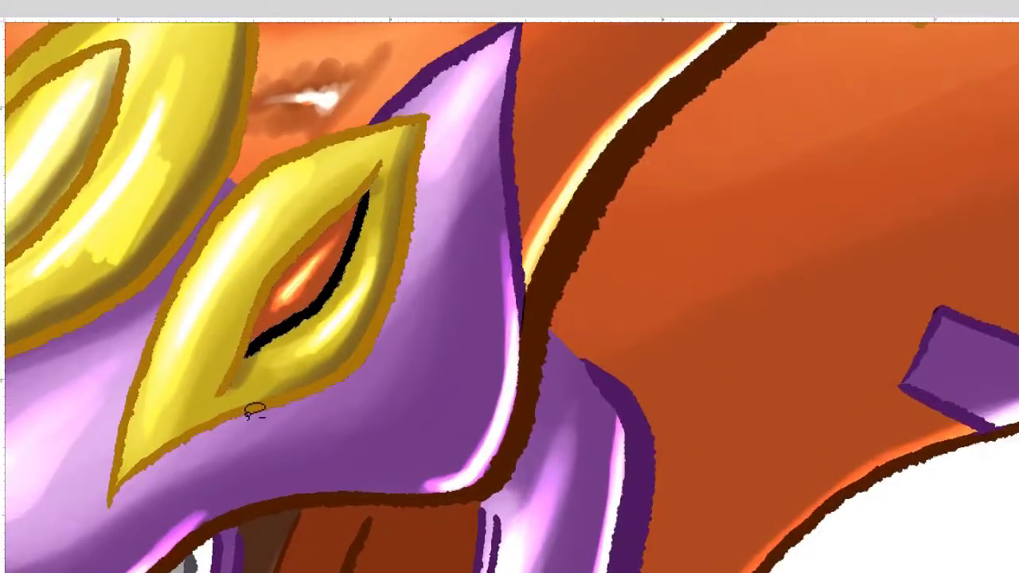
key("ctrl+z")
Shade the black particles with orange edges and soft pale yellow glows, keeping the glow off the large coil's edge
key("ctrl+0")
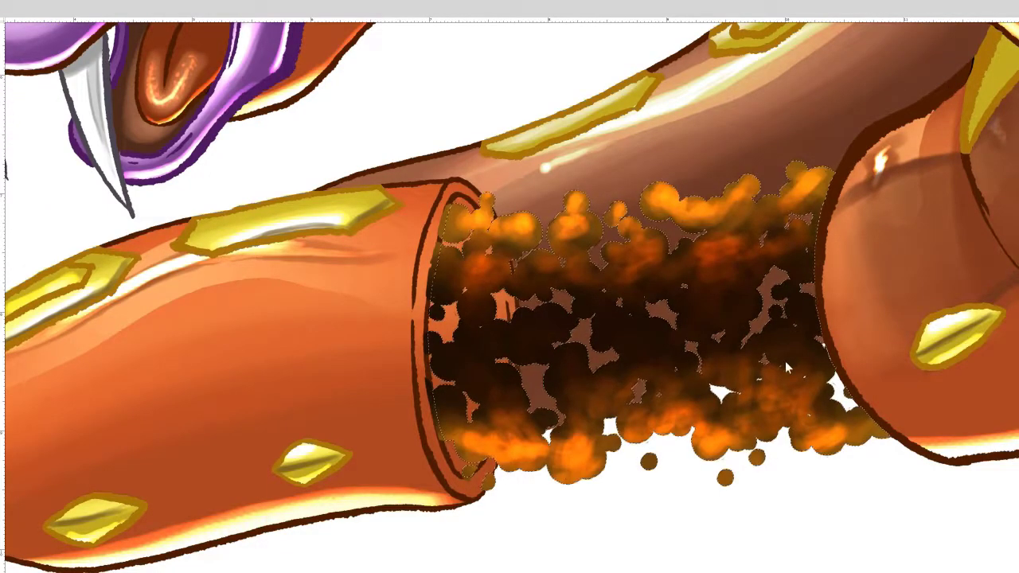
key("ctrl+0")
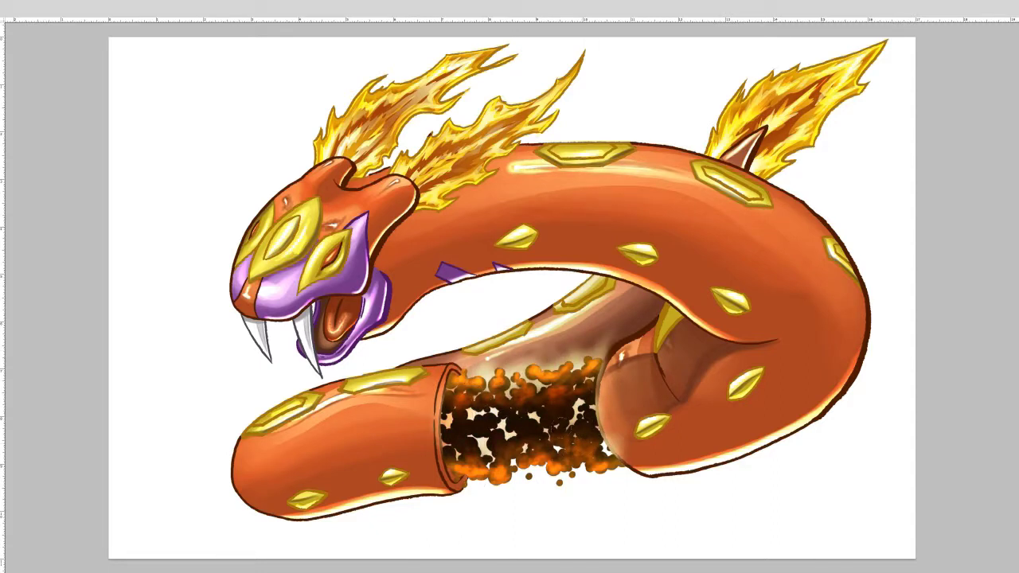
mouse_move(614, 356)
left_mouse_down()
mouse_move(605, 422)
mouse_move(618, 451)
left_mouse_up()
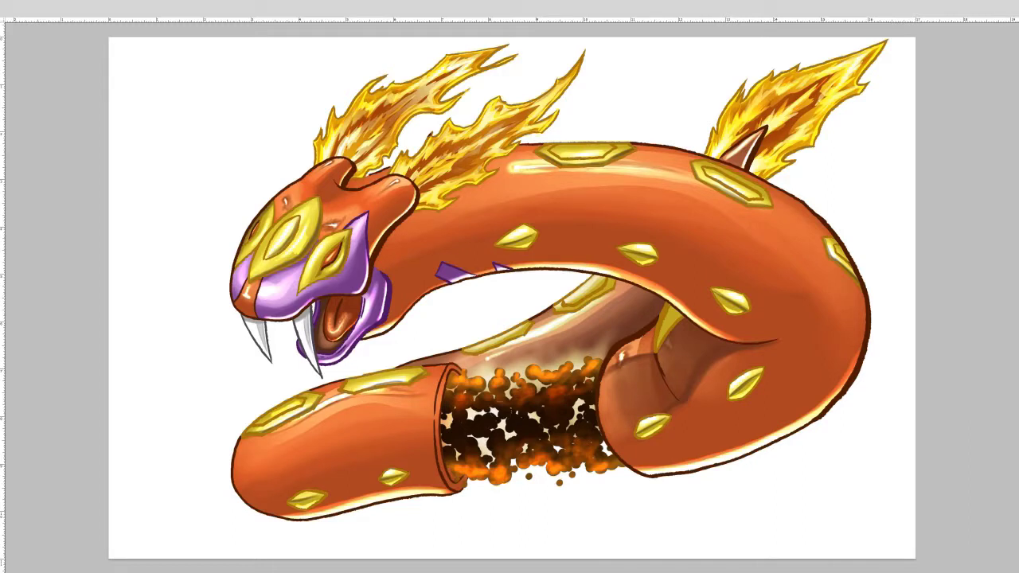
mouse_move(518, 436)
left_mouse_down()
mouse_move(510, 426)
mouse_move(573, 410)
mouse_move(482, 414)
left_mouse_up()
mouse_move(461, 471)
left_mouse_down()
mouse_move(518, 446)
mouse_move(605, 446)
mouse_move(450, 402)
mouse_move(460, 461)
left_mouse_up()
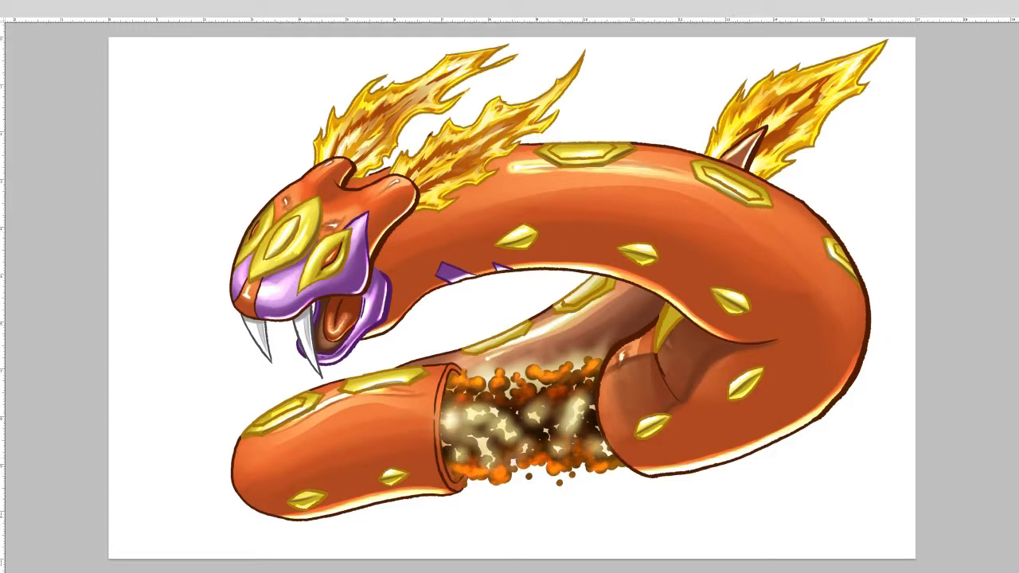
Fill the background around the serpent with grayish brown and clean the white remnants along the neck's lower outline
key("w")
key("alt+BackSpace")
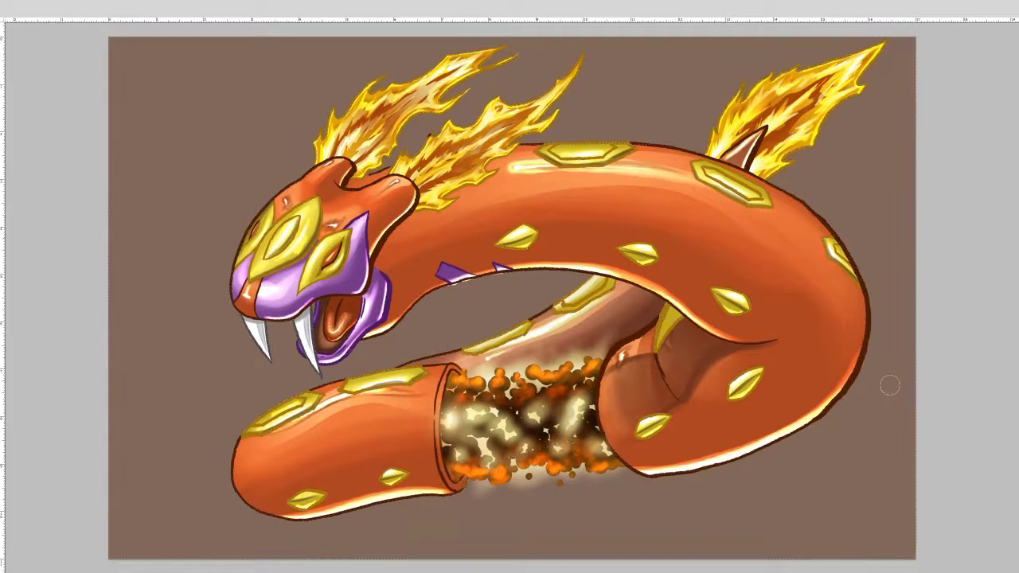
scroll(482, 274, "up", 5)
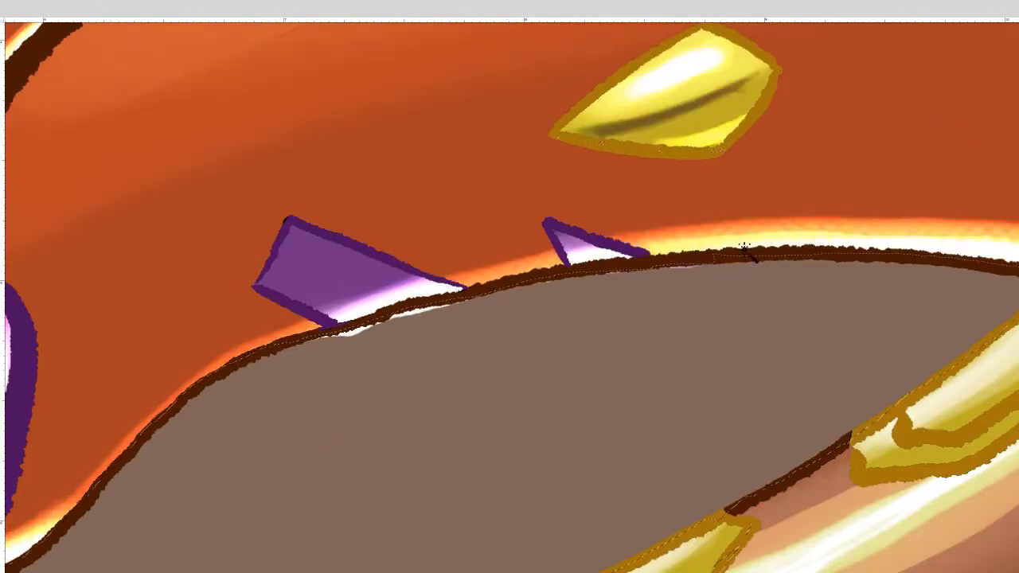
key("ctrl+0")
key("ctrl+minus")
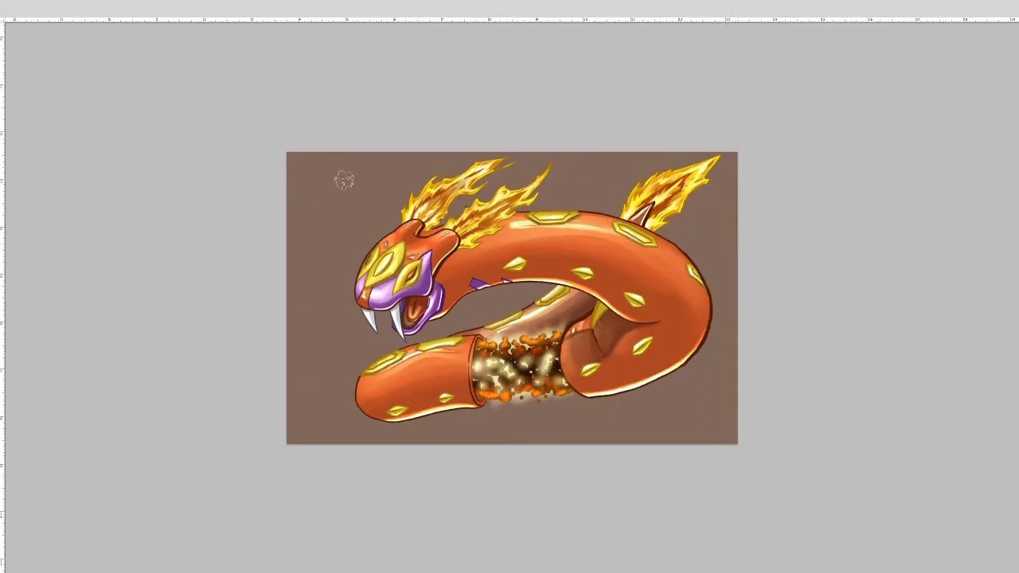
Paint a soft textured yellow glow around the edges of the head flames and the tail flame
left_click(468, 231)
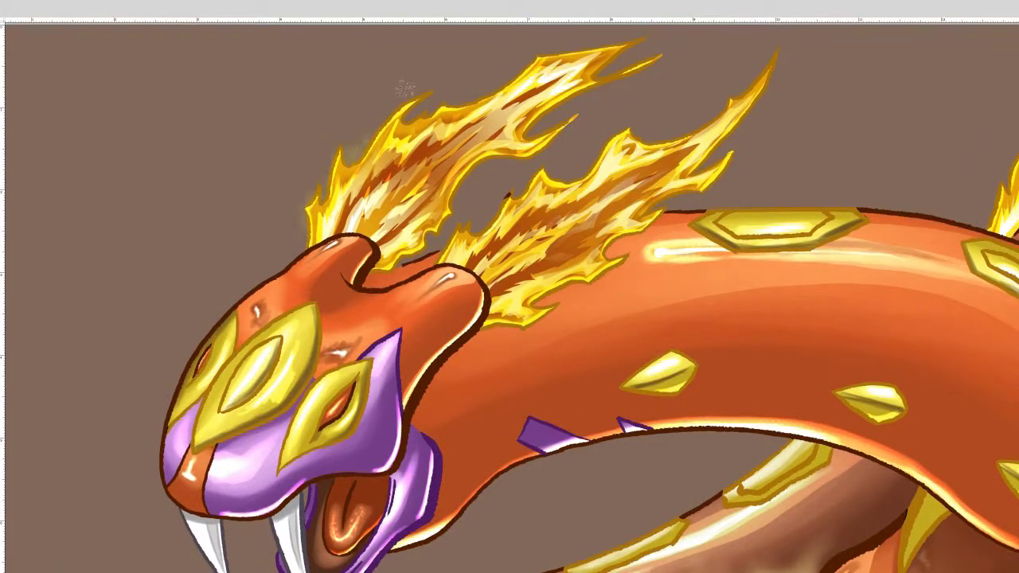
mouse_move(641, 31)
left_mouse_down()
mouse_move(434, 239)
mouse_move(298, 233)
mouse_move(478, 271)
mouse_move(571, 162)
mouse_move(776, 56)
mouse_move(469, 267)
mouse_move(509, 247)
left_mouse_up()
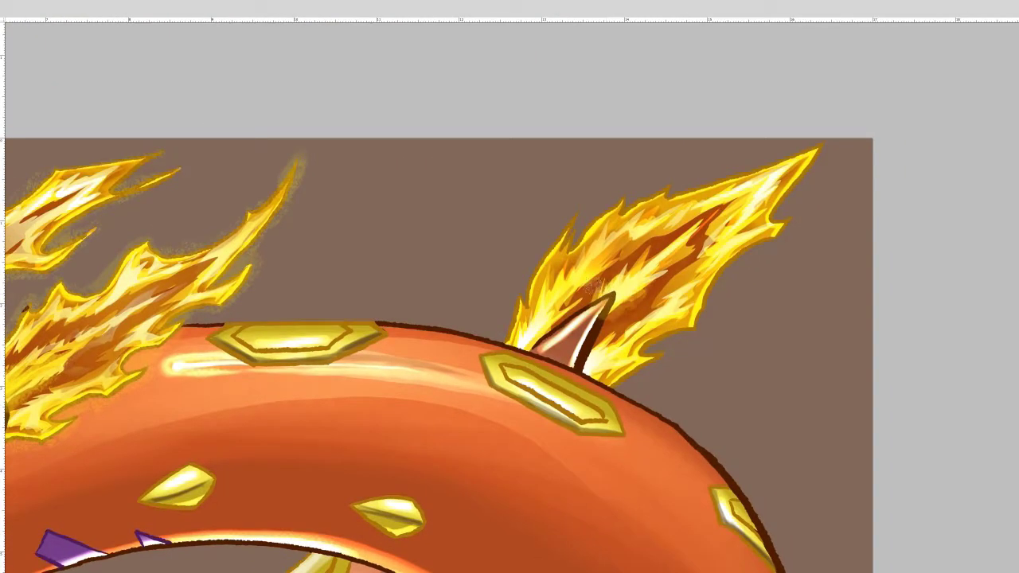
mouse_move(629, 267)
left_mouse_down()
mouse_move(564, 195)
mouse_move(737, 167)
mouse_move(686, 320)
mouse_move(620, 189)
mouse_move(581, 283)
mouse_move(648, 261)
mouse_move(523, 335)
mouse_move(571, 246)
mouse_move(809, 144)
mouse_move(773, 229)
mouse_move(609, 380)
left_mouse_up()
left_click_drag(609, 381, 597, 306)
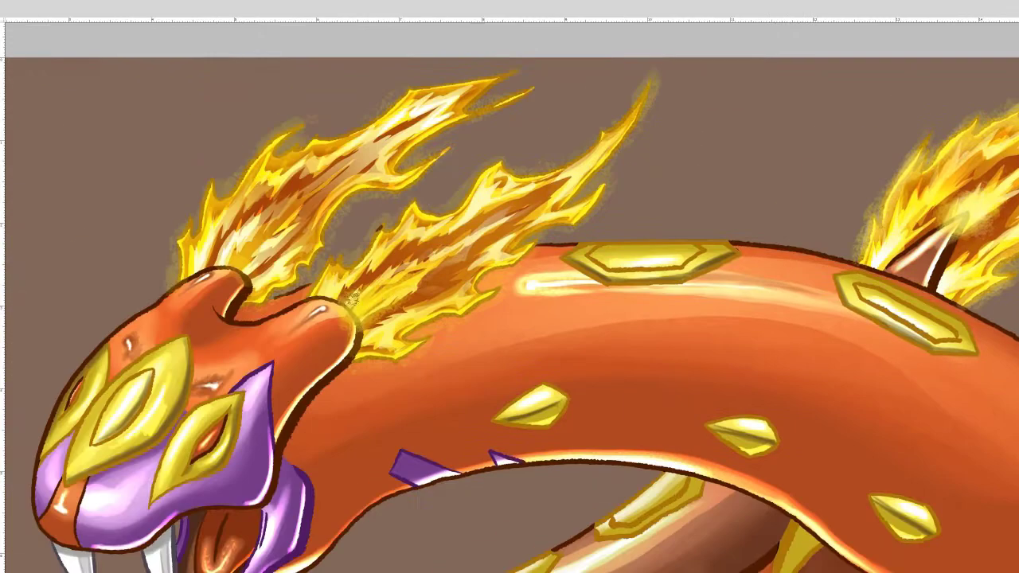
mouse_move(390, 322)
left_mouse_down()
mouse_move(334, 262)
mouse_move(613, 146)
mouse_move(398, 280)
mouse_move(184, 253)
mouse_move(414, 107)
mouse_move(407, 180)
mouse_move(267, 274)
left_mouse_up()
key("ctrl+0")
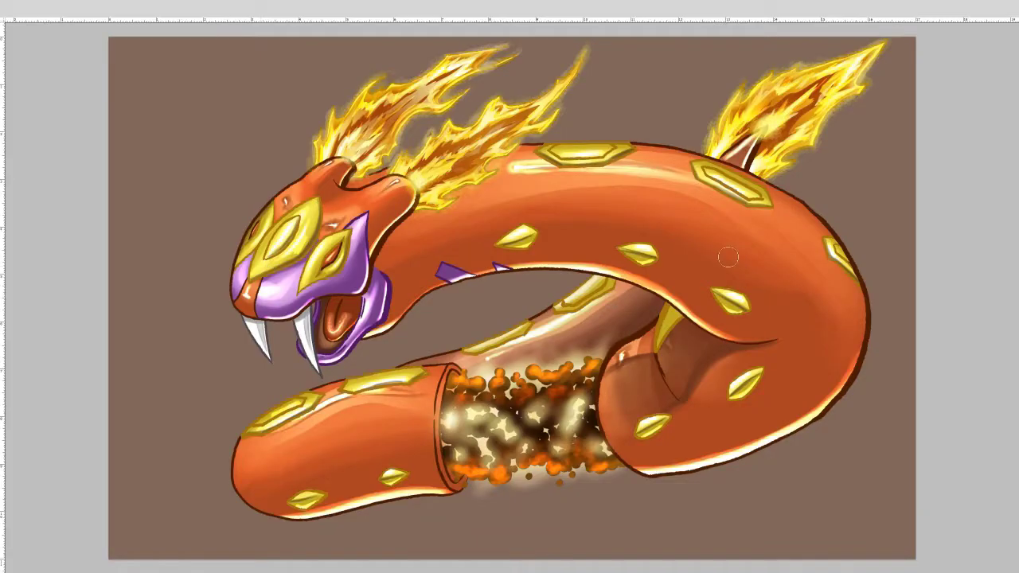
Erase the yellow glow that spills over the tail spike and the head crest beside the flames
scroll(792, 140, "up", 5)
scroll(792, 139, "up", 3)
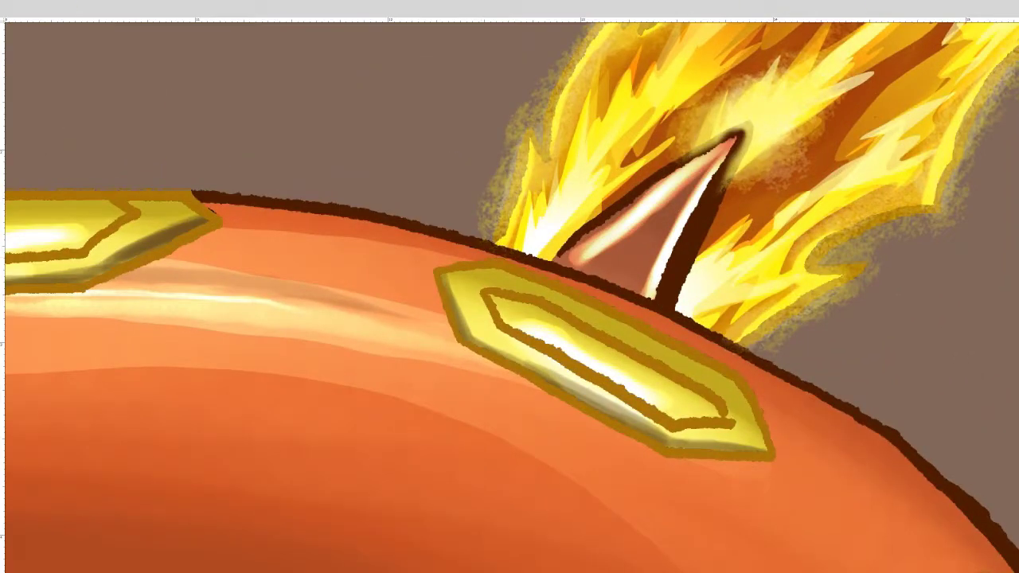
key("ctrl+0")
scroll(359, 239, "up", 5)
mouse_move(381, 195)
left_mouse_down()
mouse_move(390, 251)
mouse_move(310, 171)
mouse_move(398, 262)
left_mouse_up()
scroll(156, 303, "down", 2)
key("ctrl+0")
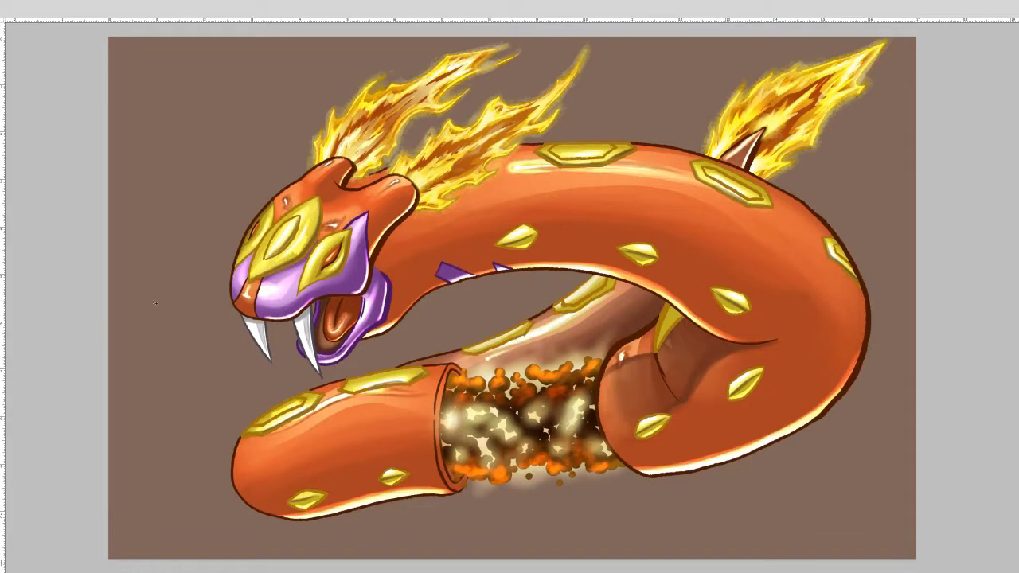
Paint a dark brown ground shadow beneath the serpent's coils across the lower background
scroll(156, 303, "down", 2)
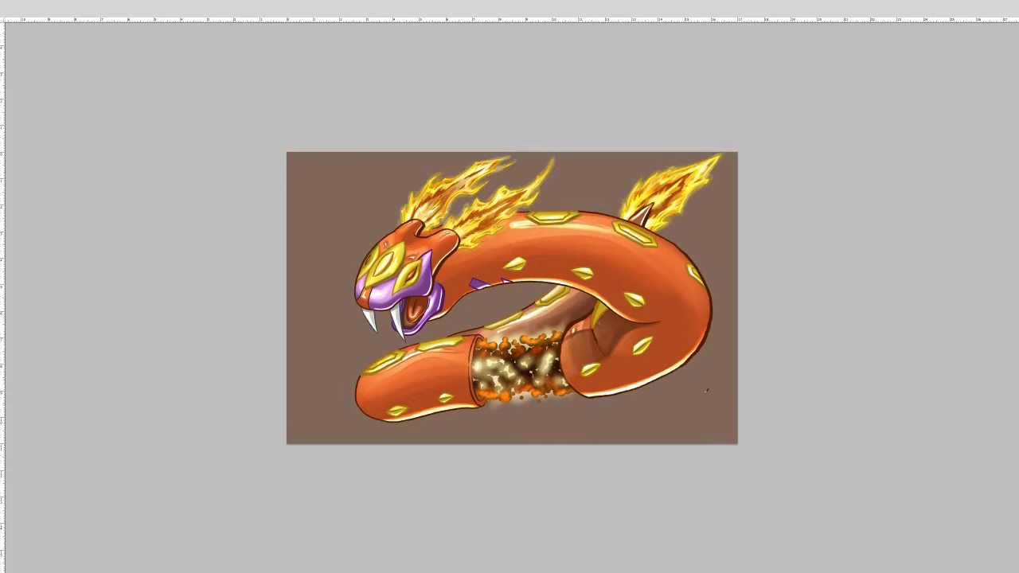
mouse_move(394, 417)
left_mouse_down()
mouse_move(684, 406)
mouse_move(518, 404)
left_mouse_up()
mouse_move(693, 398)
left_mouse_down()
mouse_move(554, 401)
mouse_move(382, 422)
mouse_move(605, 394)
mouse_move(351, 422)
mouse_move(685, 426)
mouse_move(362, 424)
left_mouse_up()
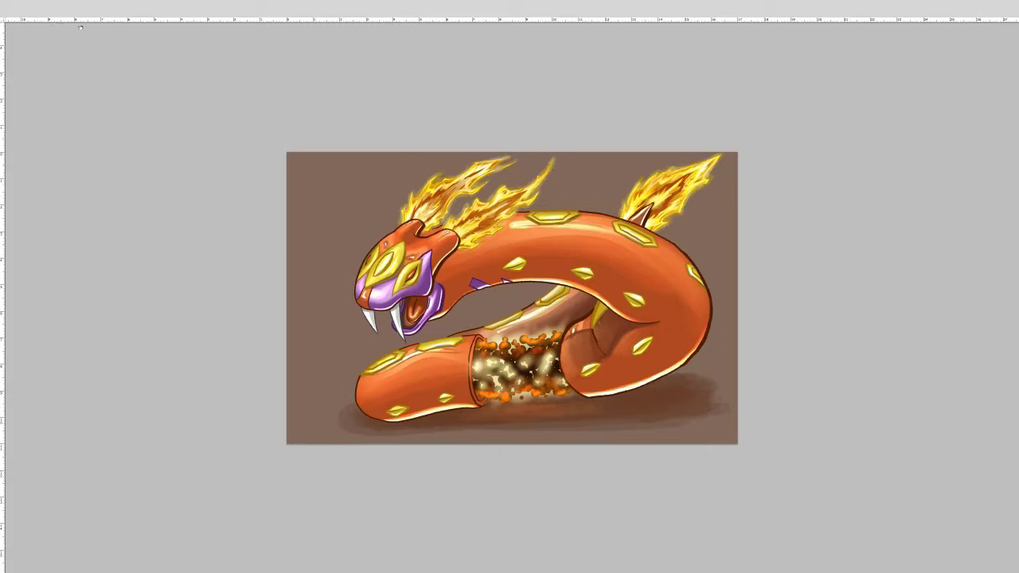
Sign the artwork in black on the brown background inside the serpent's loop
scroll(532, 324, "up", 5)
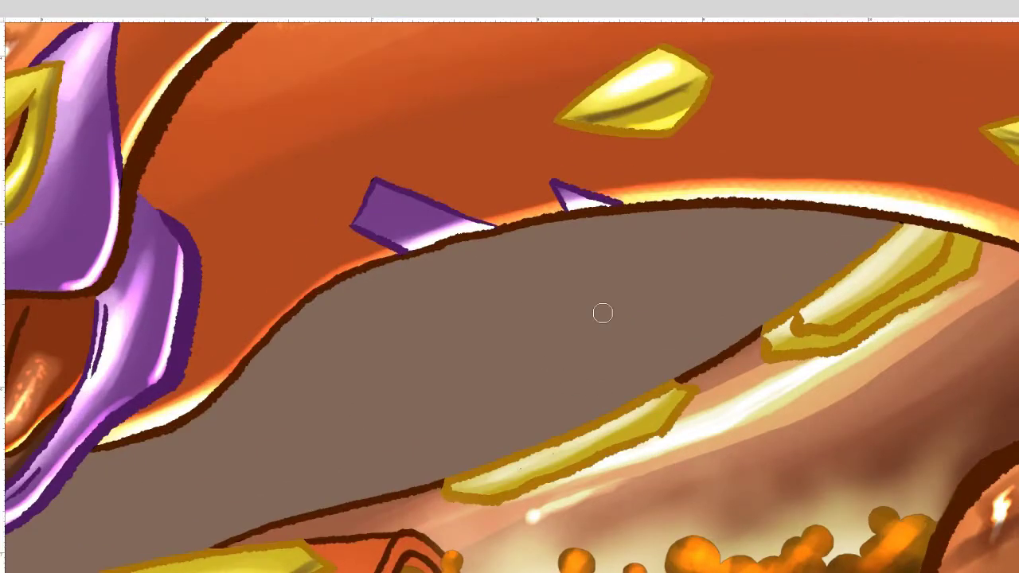
mouse_move(603, 323)
left_mouse_down()
mouse_move(653, 293)
mouse_move(675, 362)
left_mouse_up()
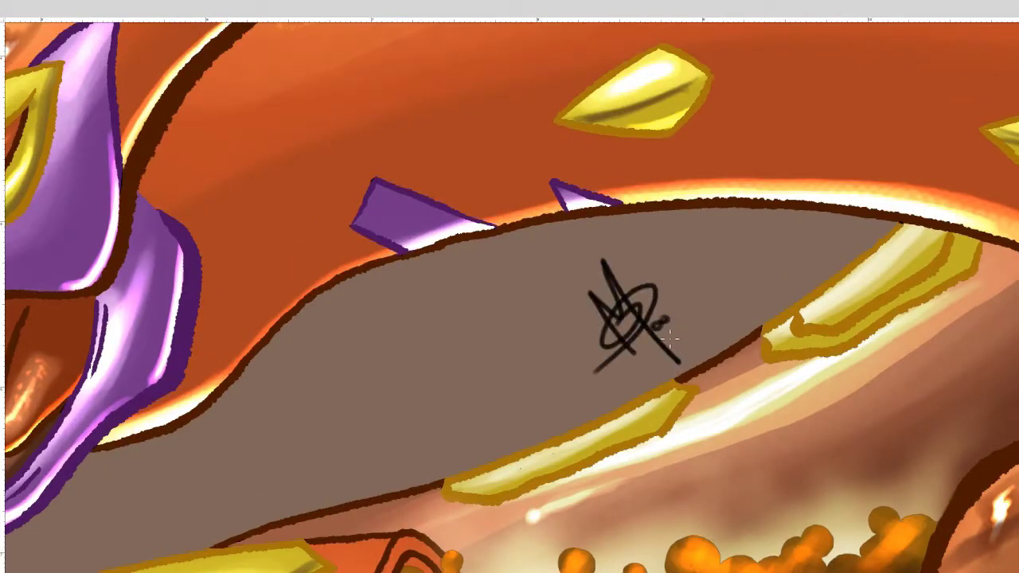
mouse_move(692, 324)
left_mouse_down()
mouse_move(683, 355)
mouse_move(692, 344)
left_mouse_up()
key("ctrl+0")
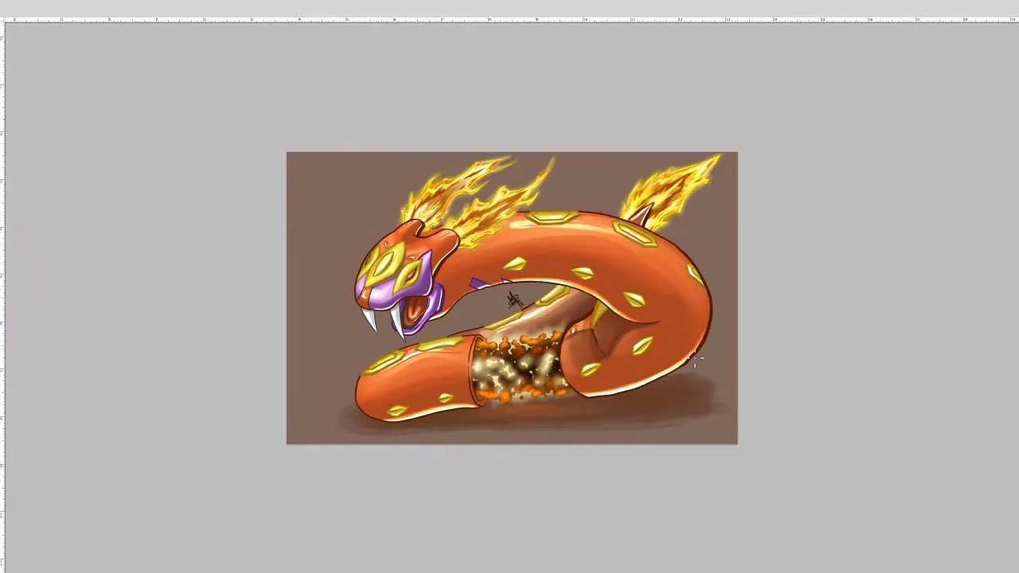